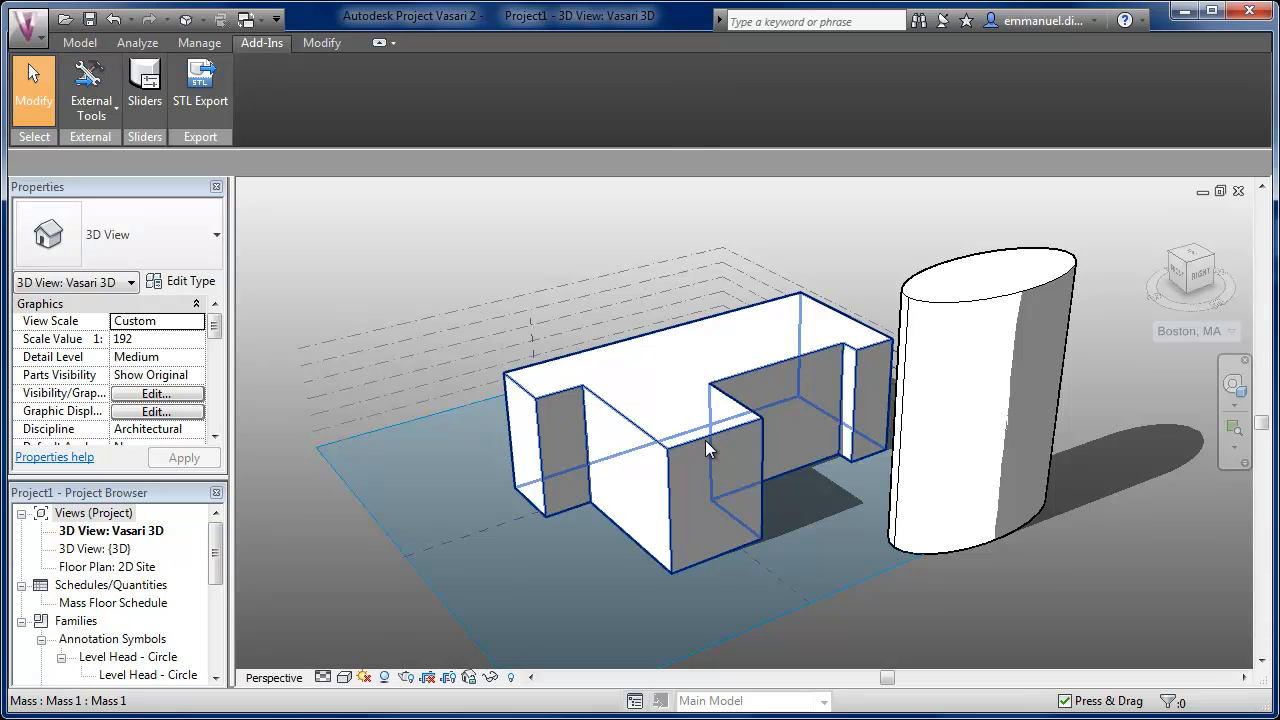
# Open the L-shaped block mass for in-place editing, check the parameter label on its Z height dimension, and finish the mass.
pyautogui.click(705, 440)
pyautogui.click(641, 92)
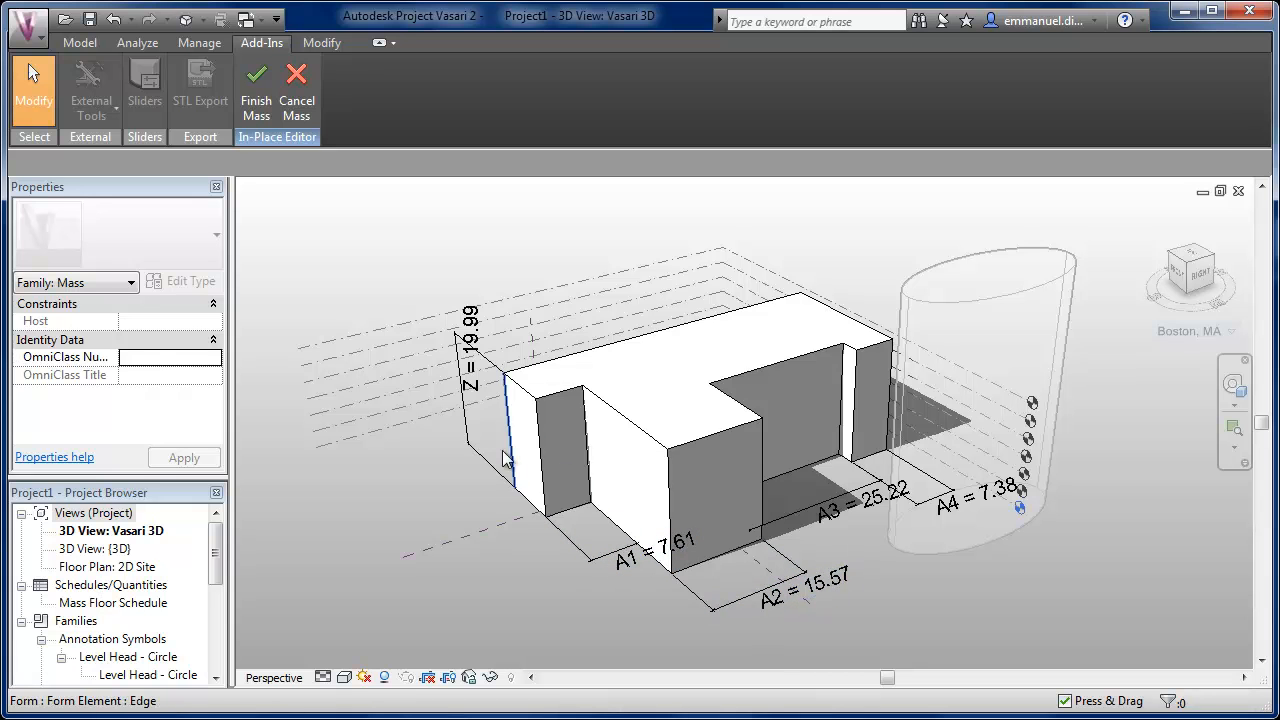
pyautogui.click(488, 367)
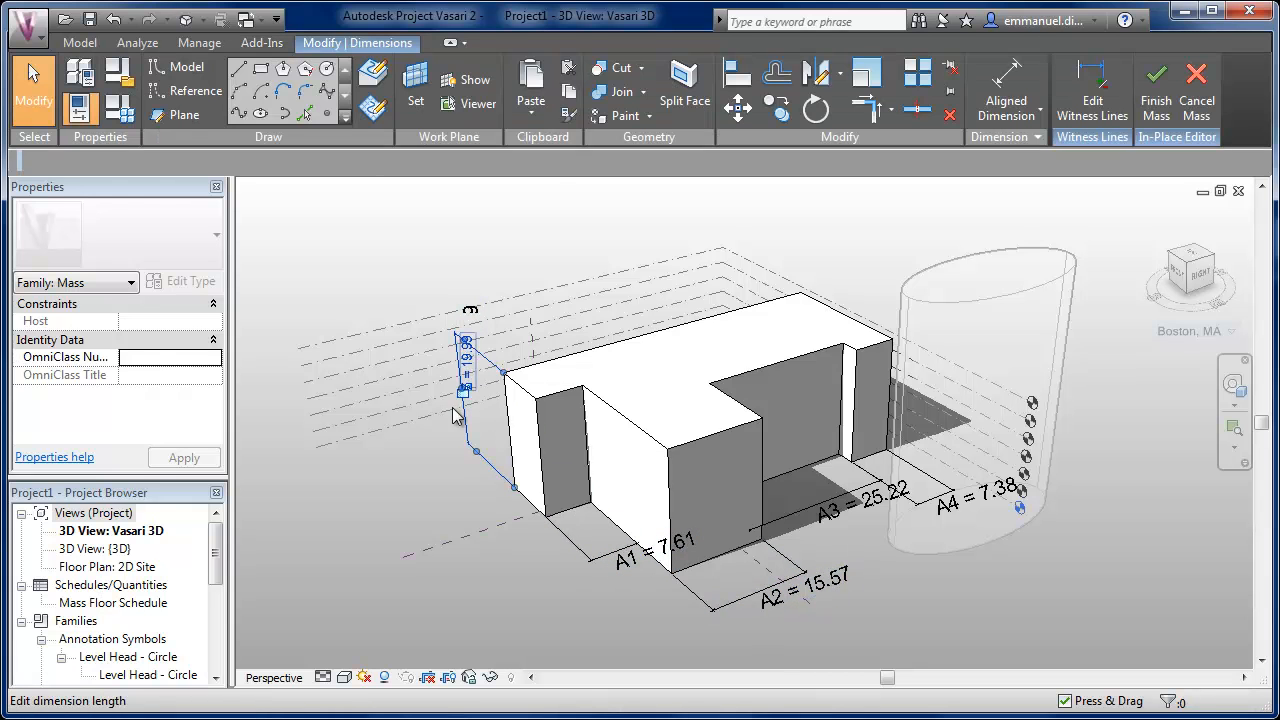
pyautogui.click(525, 164)
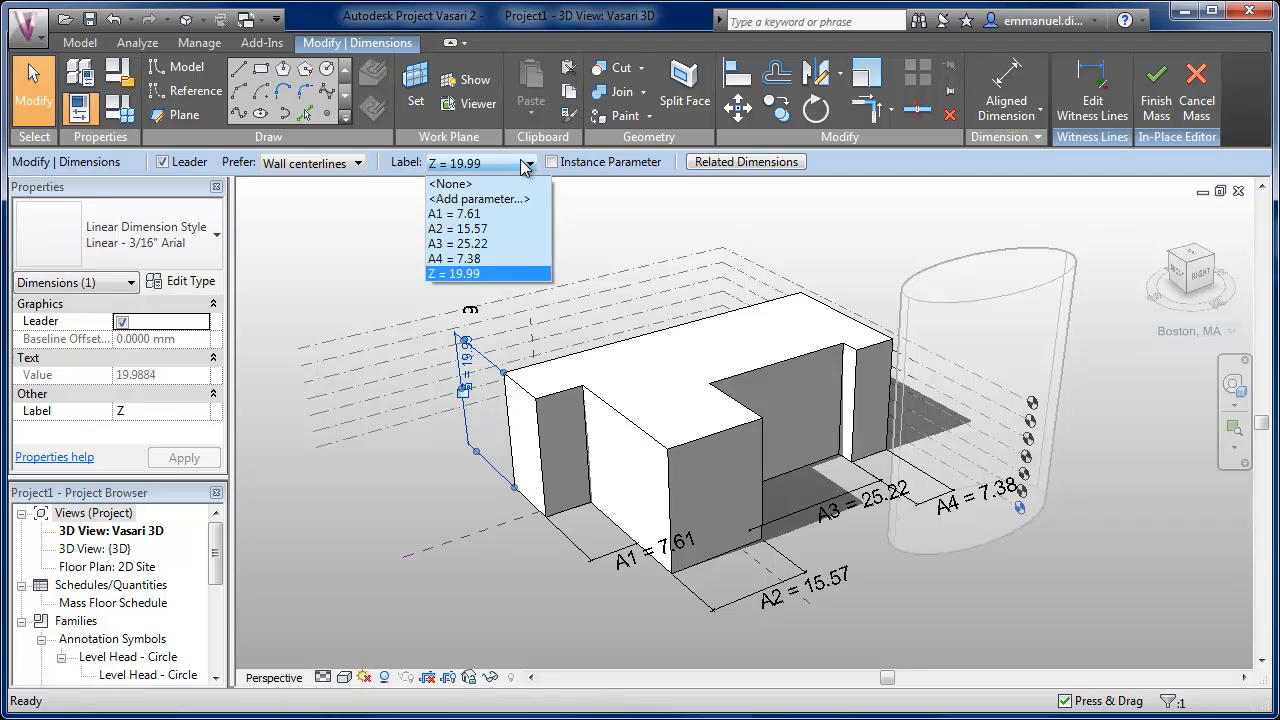
pyautogui.click(642, 210)
pyautogui.click(655, 630)
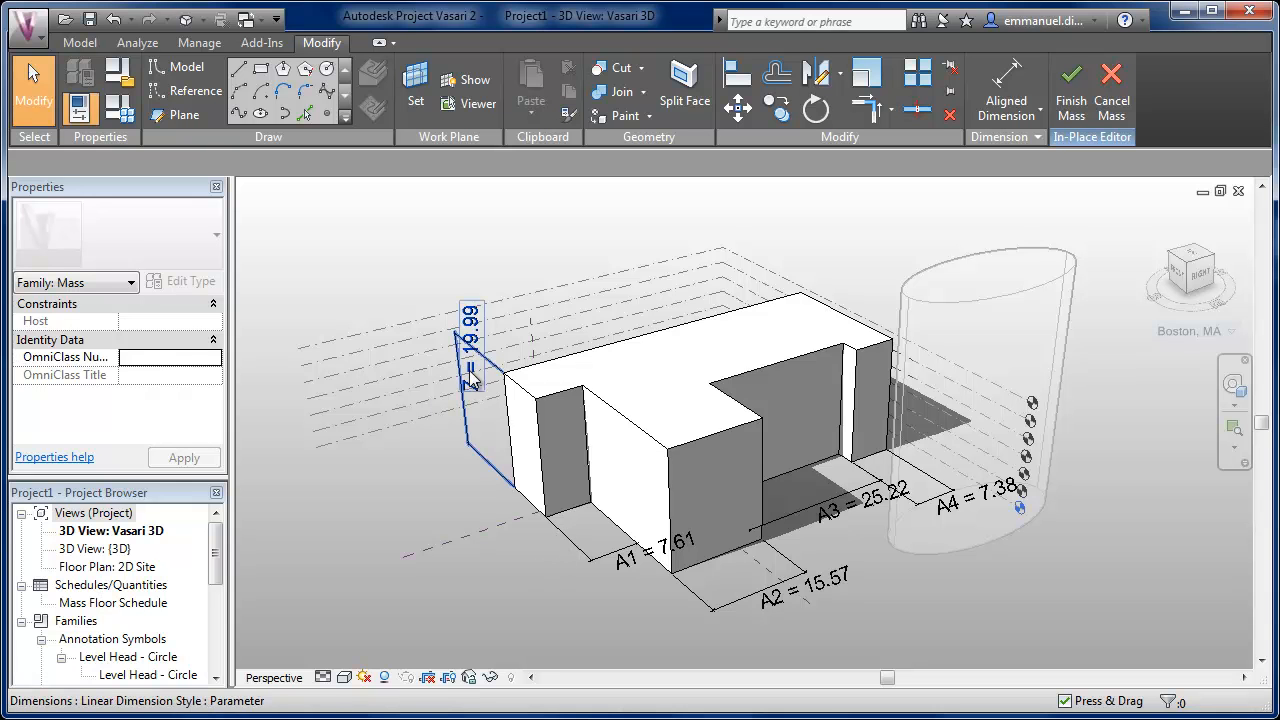
pyautogui.click(1072, 108)
# Open the elliptical tower mass for in-place editing and draw a rectangle about 18 m wide on Level RDC across its base.
pyautogui.click(1030, 290)
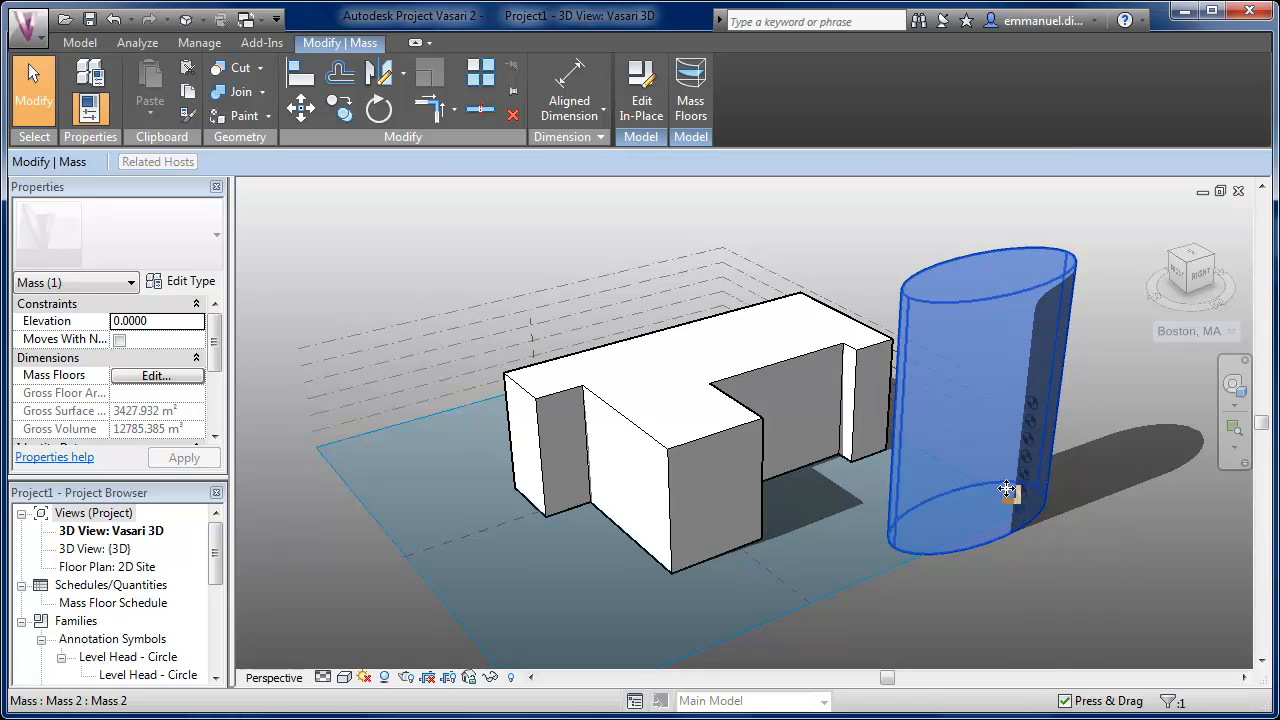
pyautogui.doubleClick(1005, 488)
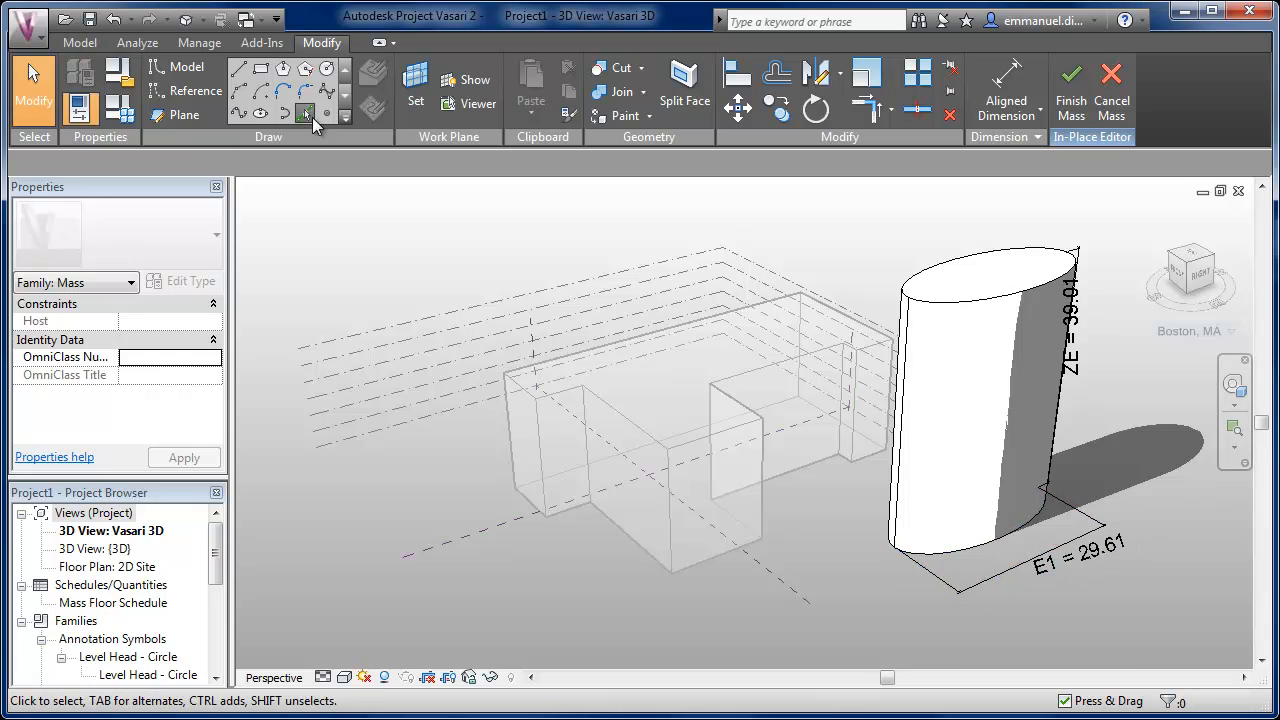
pyautogui.click(261, 70)
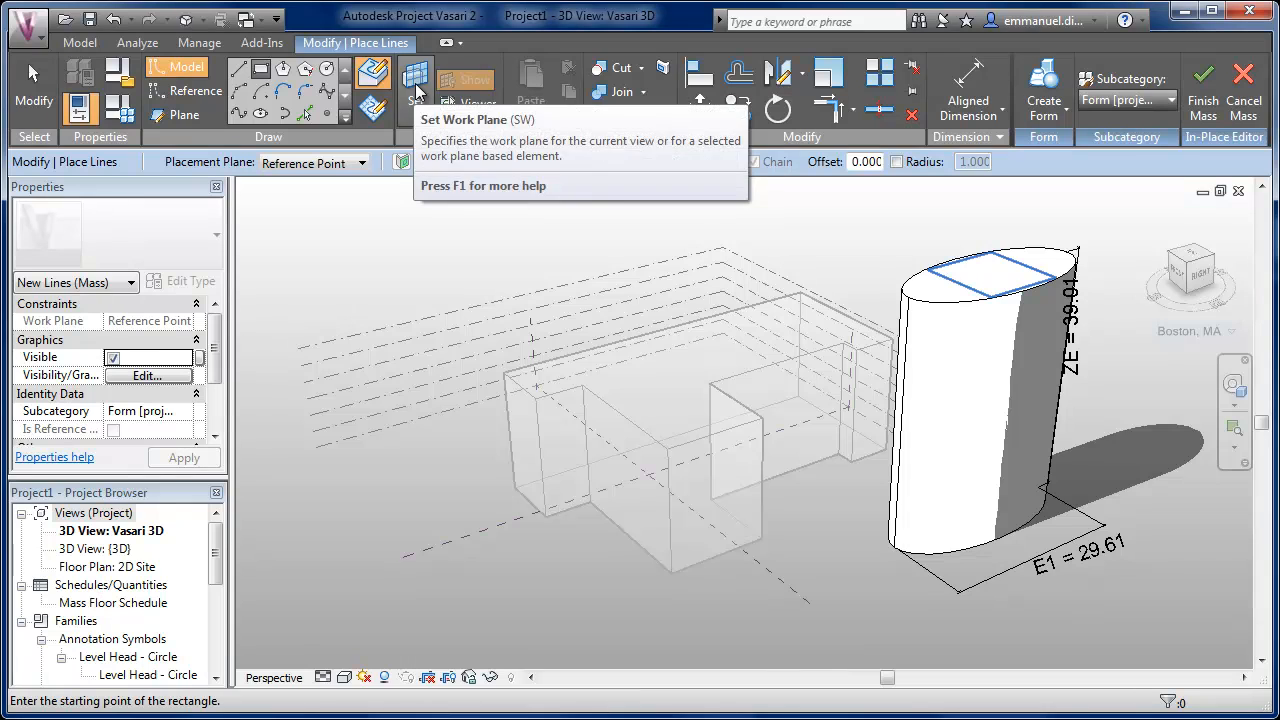
pyautogui.click(342, 165)
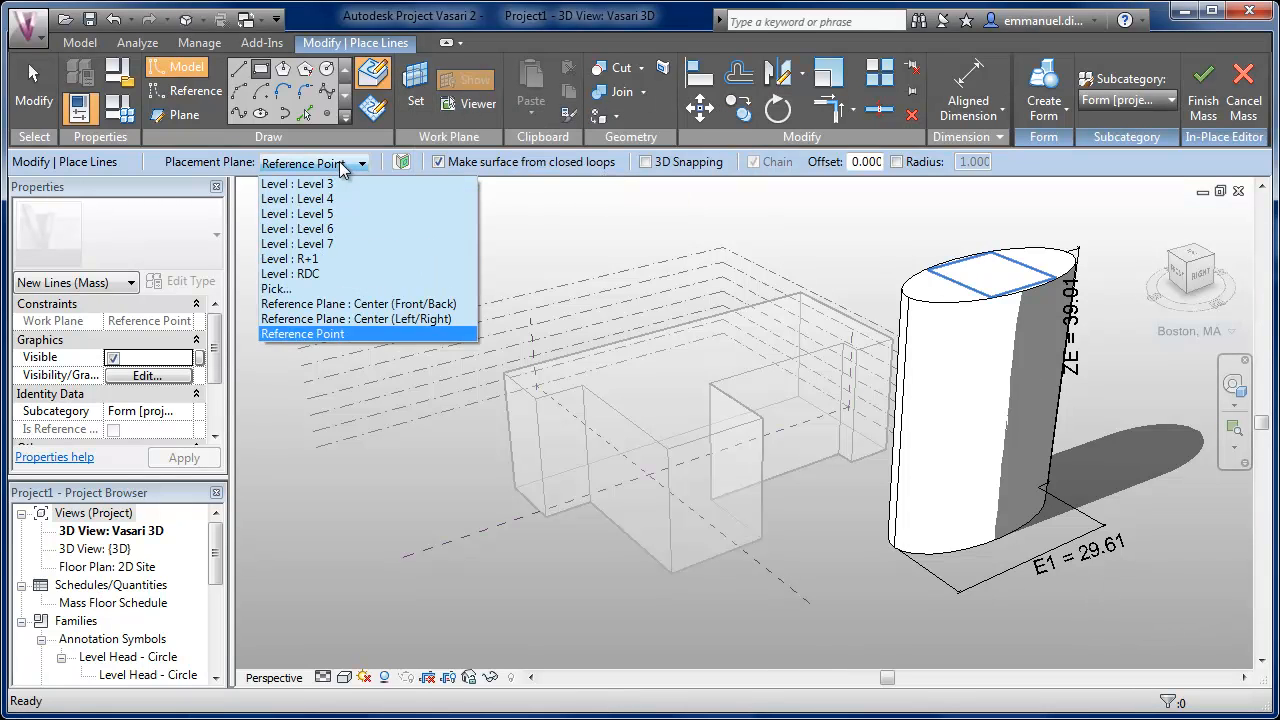
pyautogui.click(350, 273)
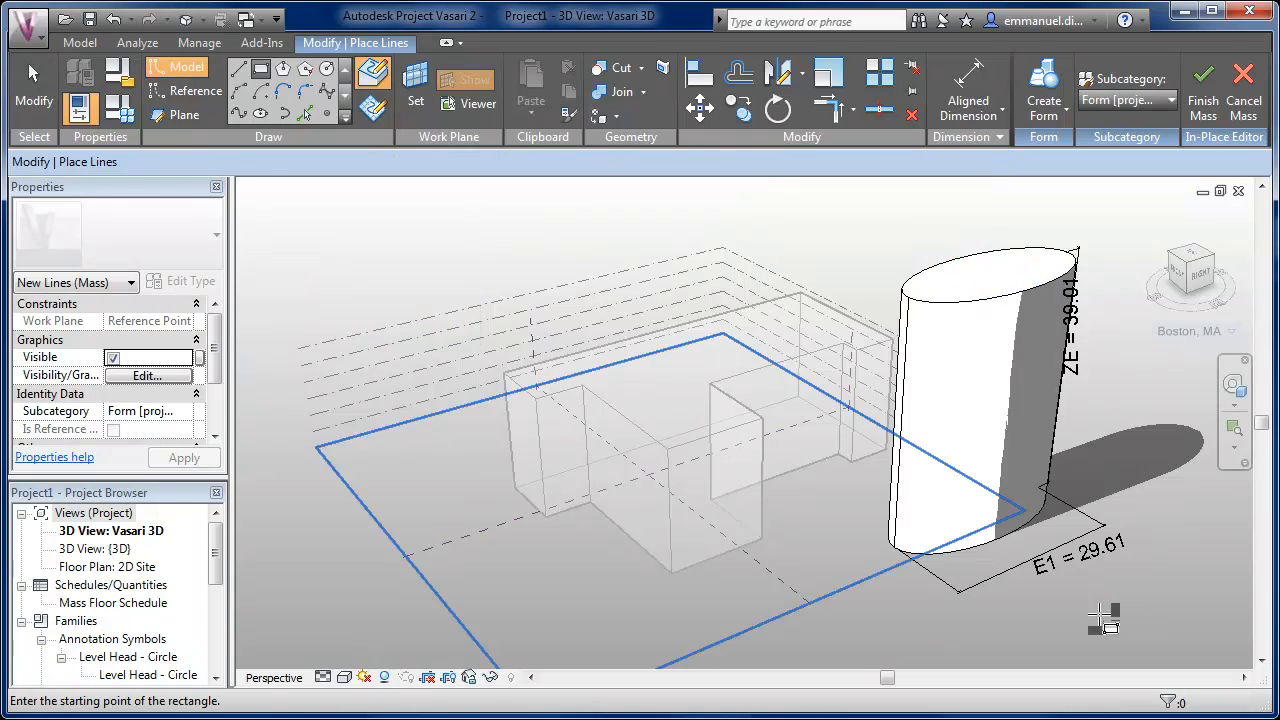
pyautogui.click(978, 568)
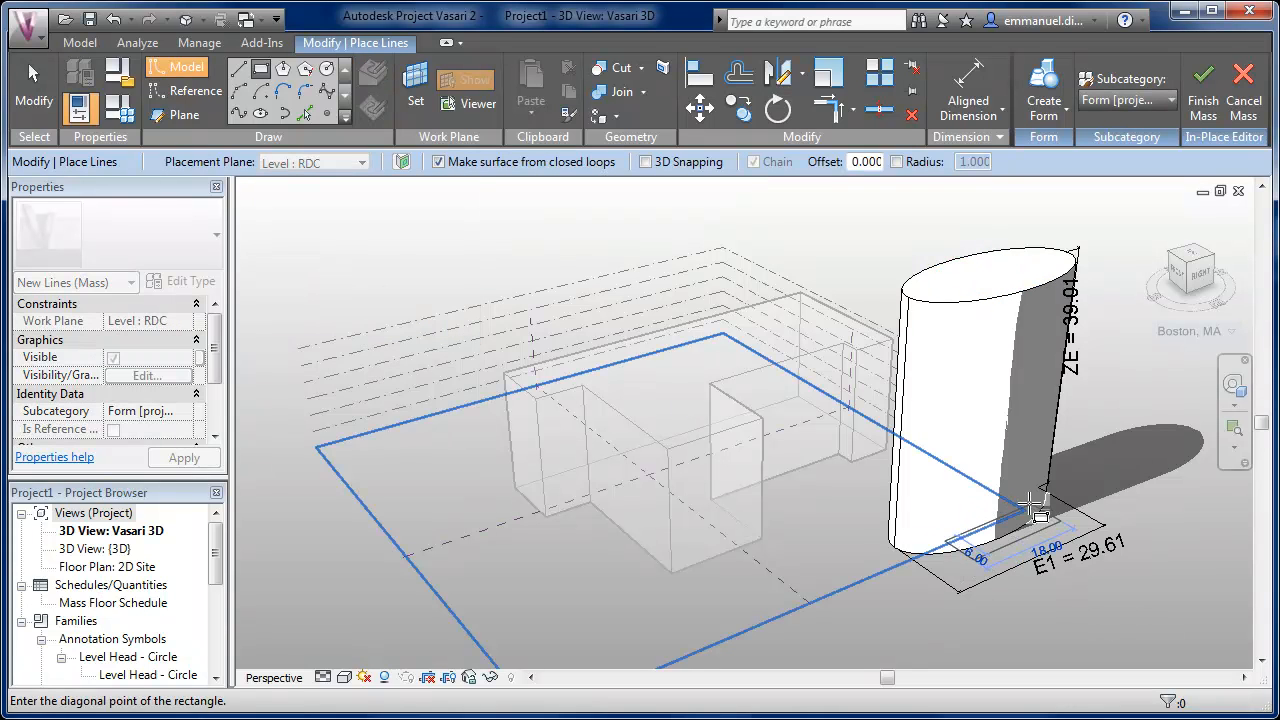
pyautogui.click(957, 468)
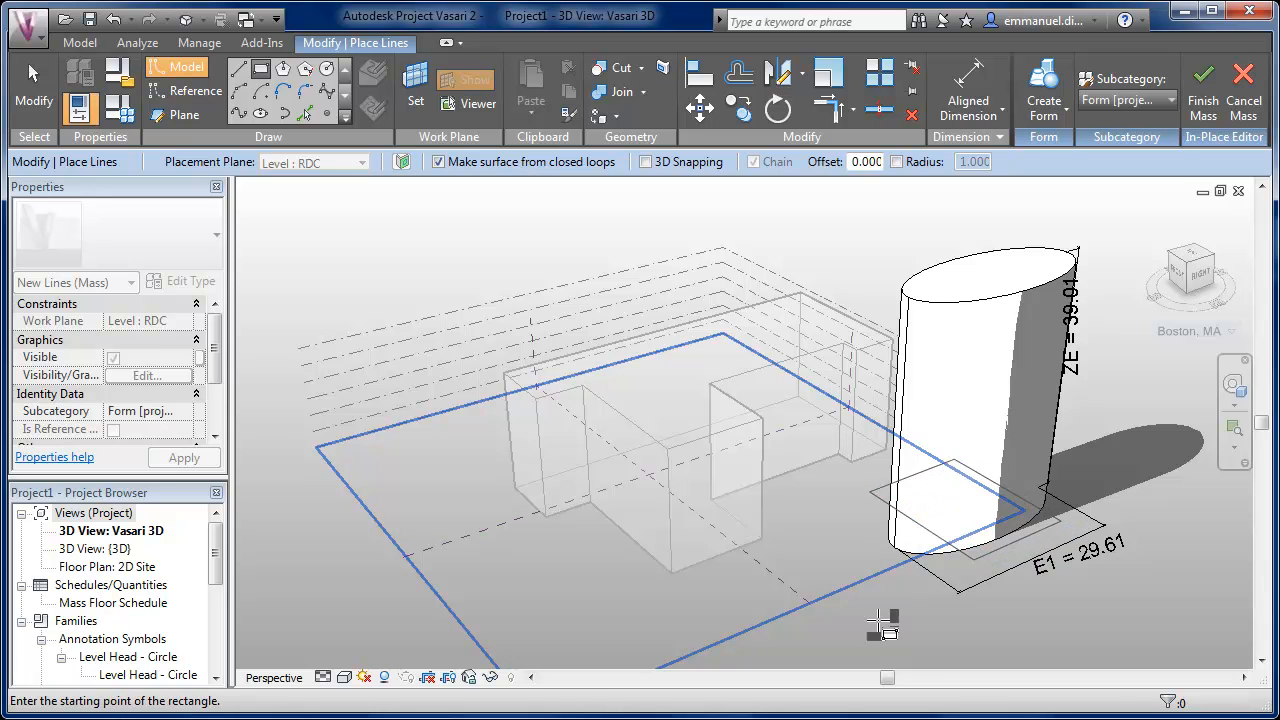
# Create a solid form from the rectangle and raise its top face to a height of about 17 m.
pyautogui.click(1045, 80)
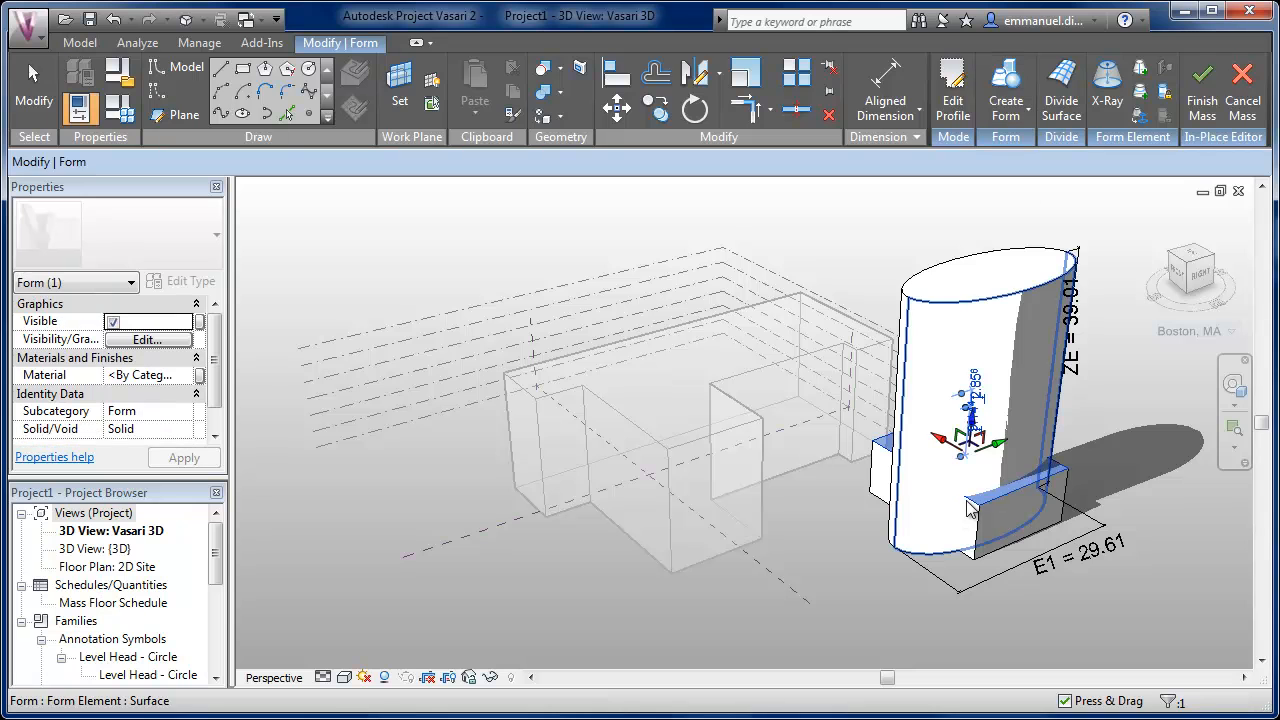
pyautogui.click(1160, 599)
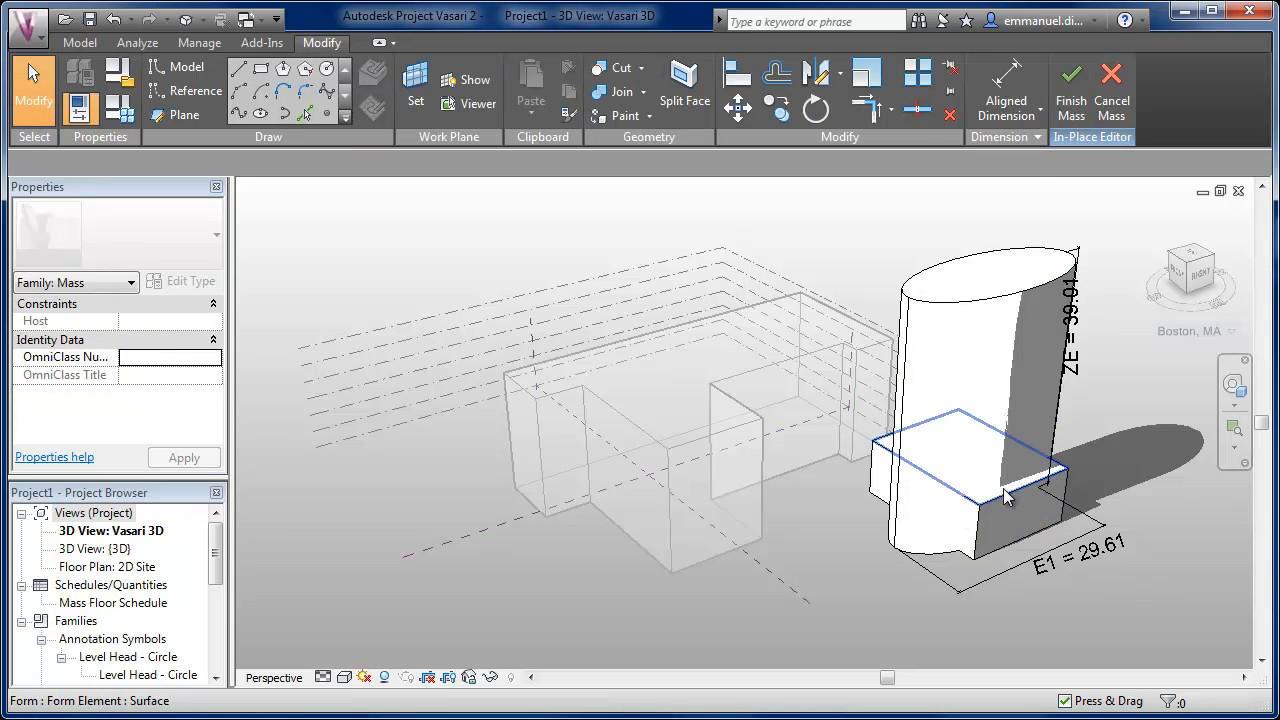
pyautogui.click(997, 498)
pyautogui.moveTo(971, 480); pyautogui.dragTo(967, 437)
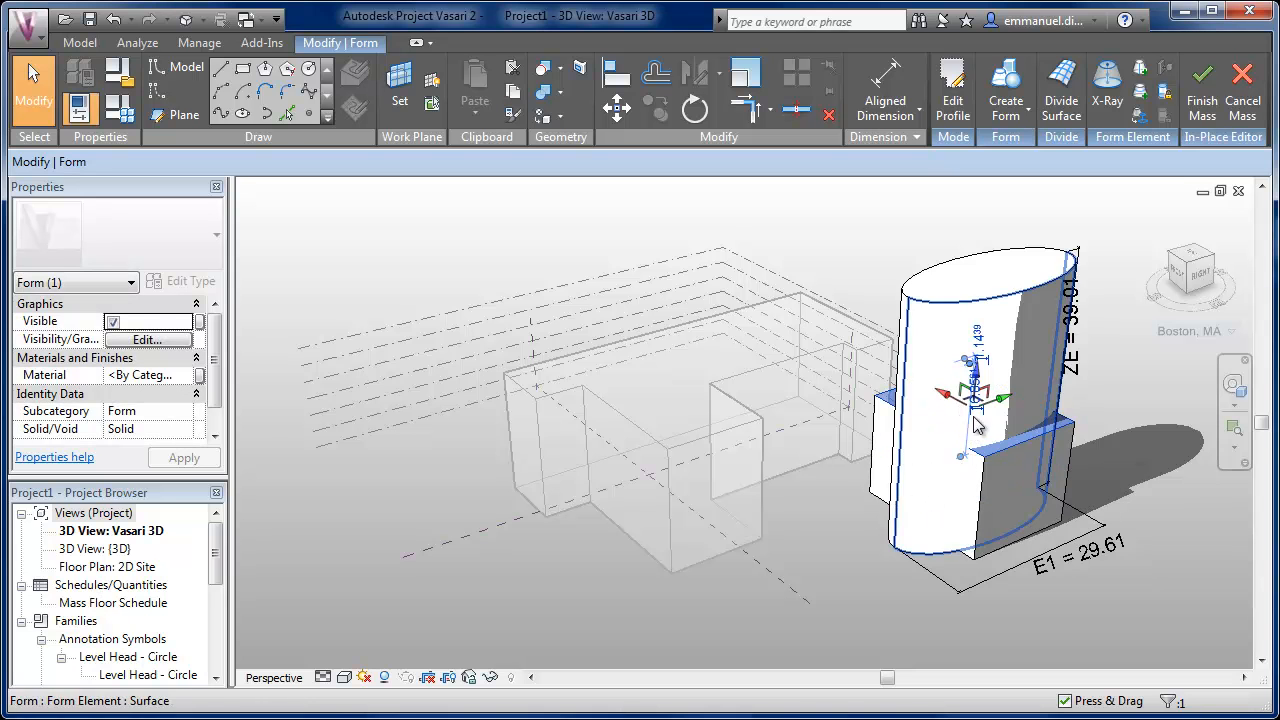
pyautogui.scroll(4, 990, 435)
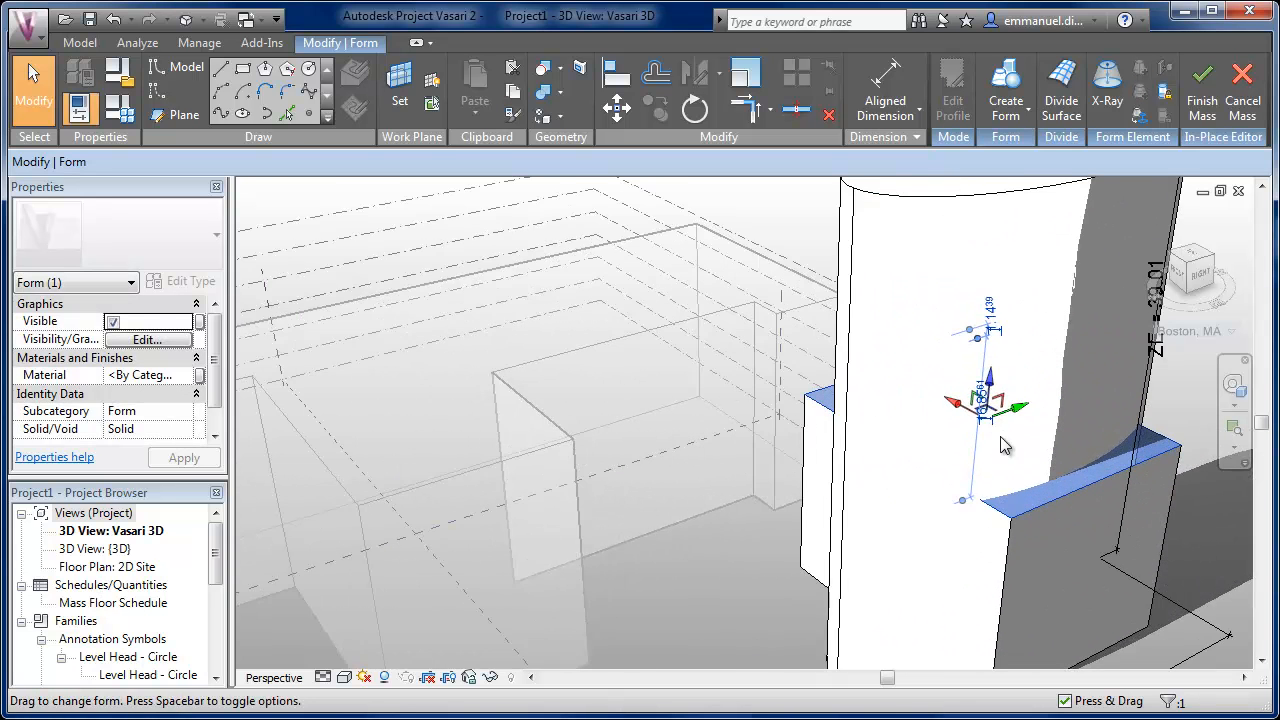
pyautogui.scroll(1, 990, 440)
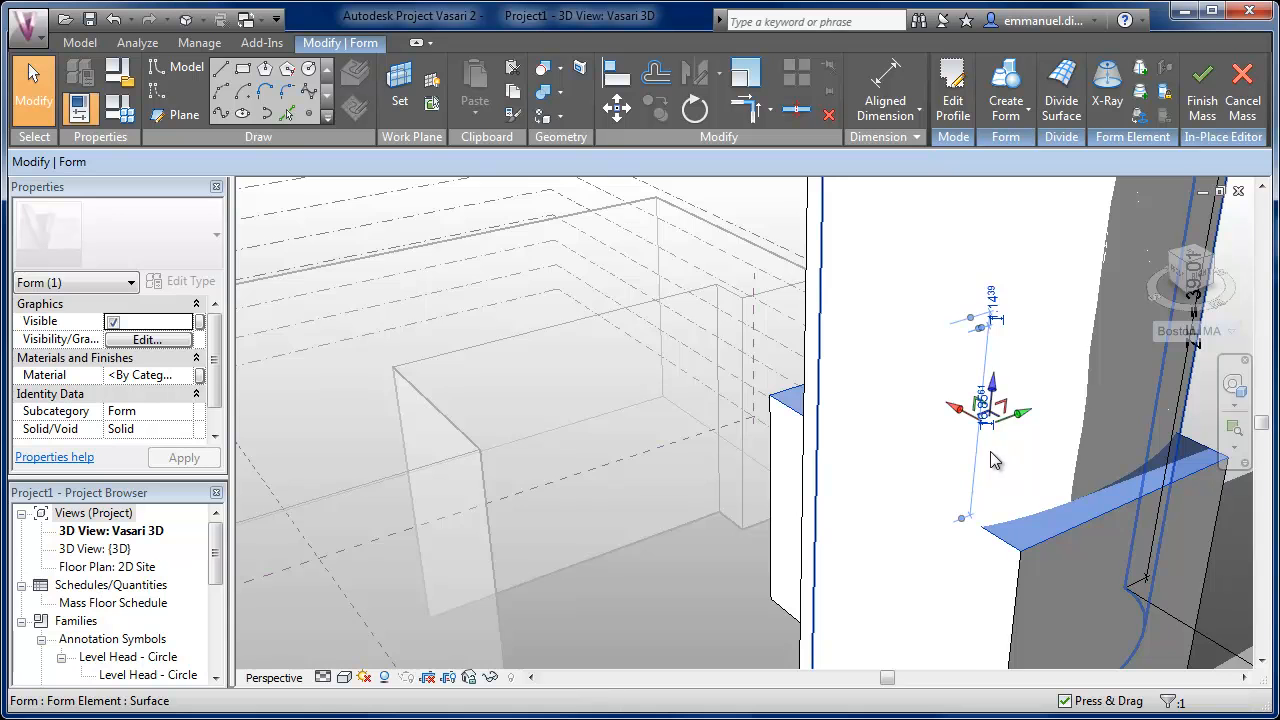
pyautogui.scroll(-3, 1019, 450)
pyautogui.click(1176, 558)
pyautogui.moveTo(1176, 558); pyautogui.dragTo(1152, 514, button='middle')
pyautogui.click(1013, 535)
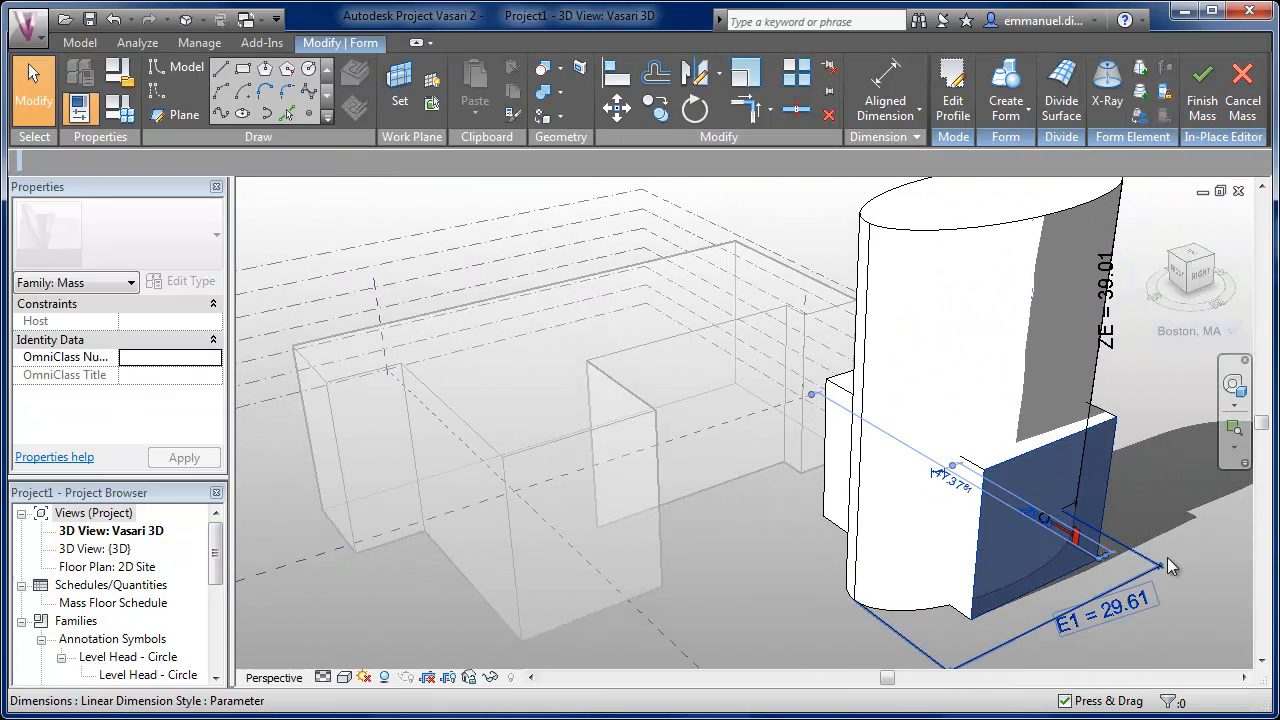
pyautogui.click(1160, 525)
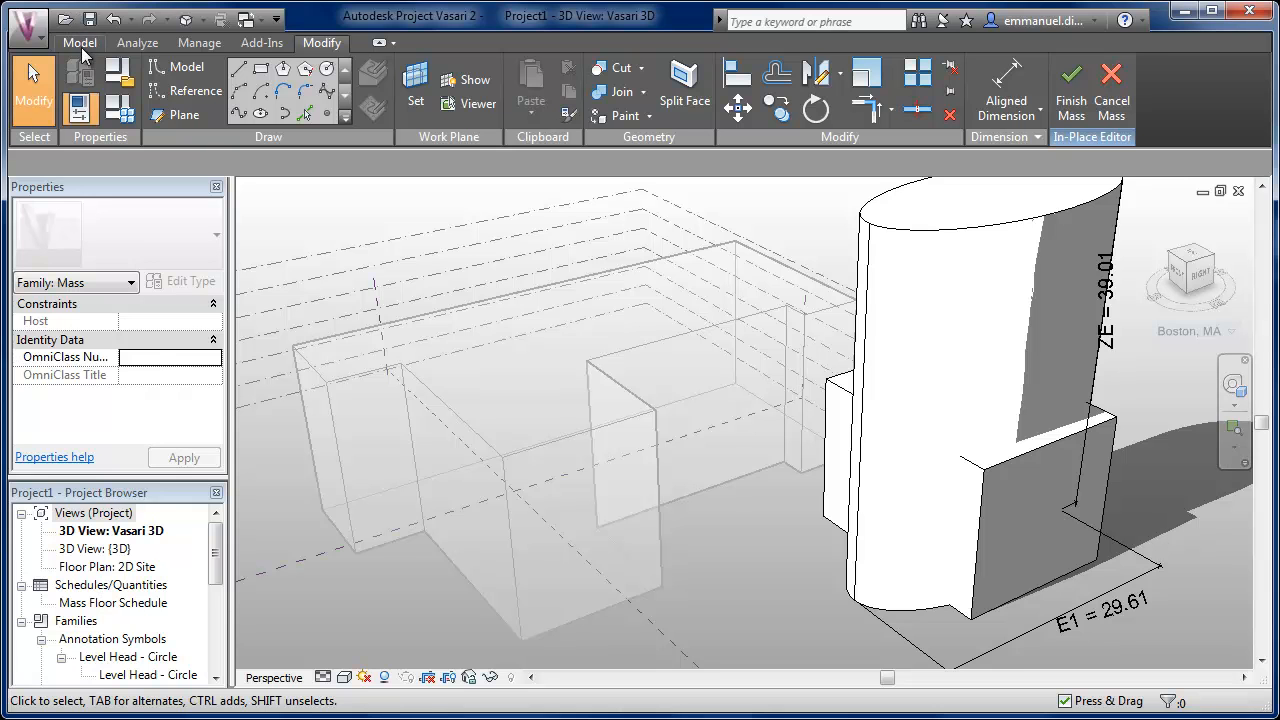
# Set the work plane to the box's exposed grey side face and place an aligned dimension on the box's height.
pyautogui.click(1006, 88)
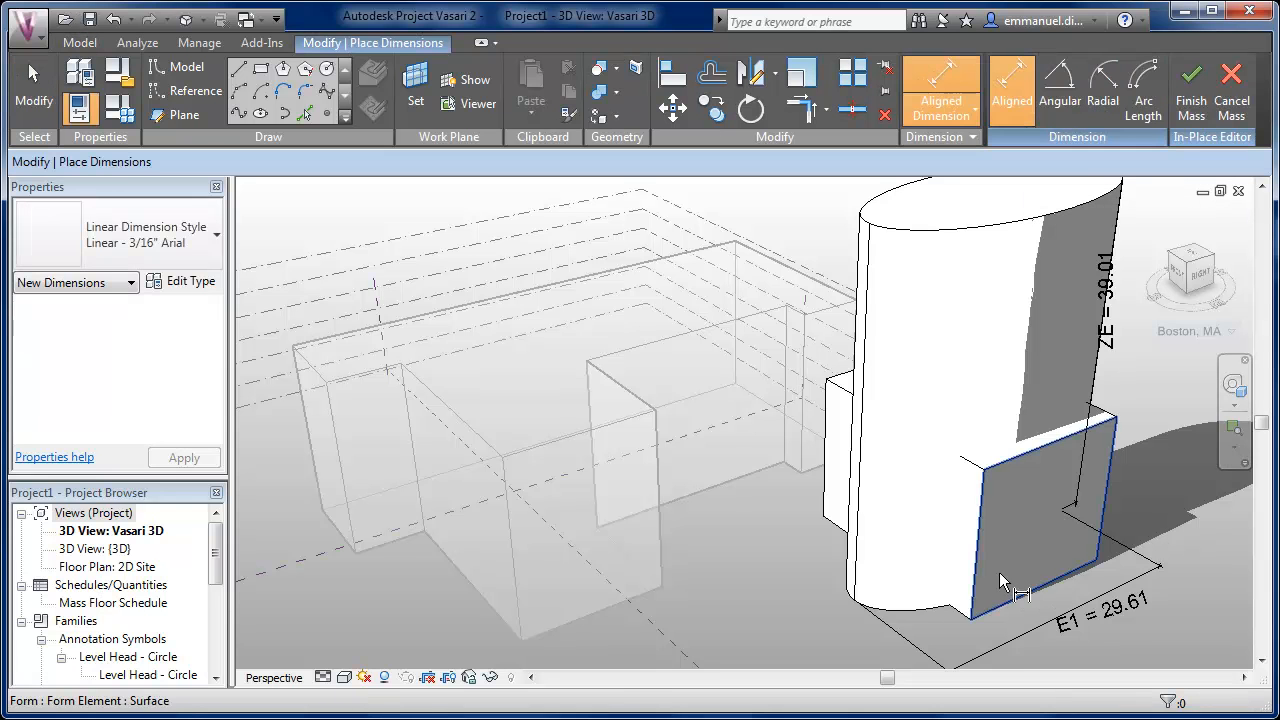
pyautogui.click(415, 85)
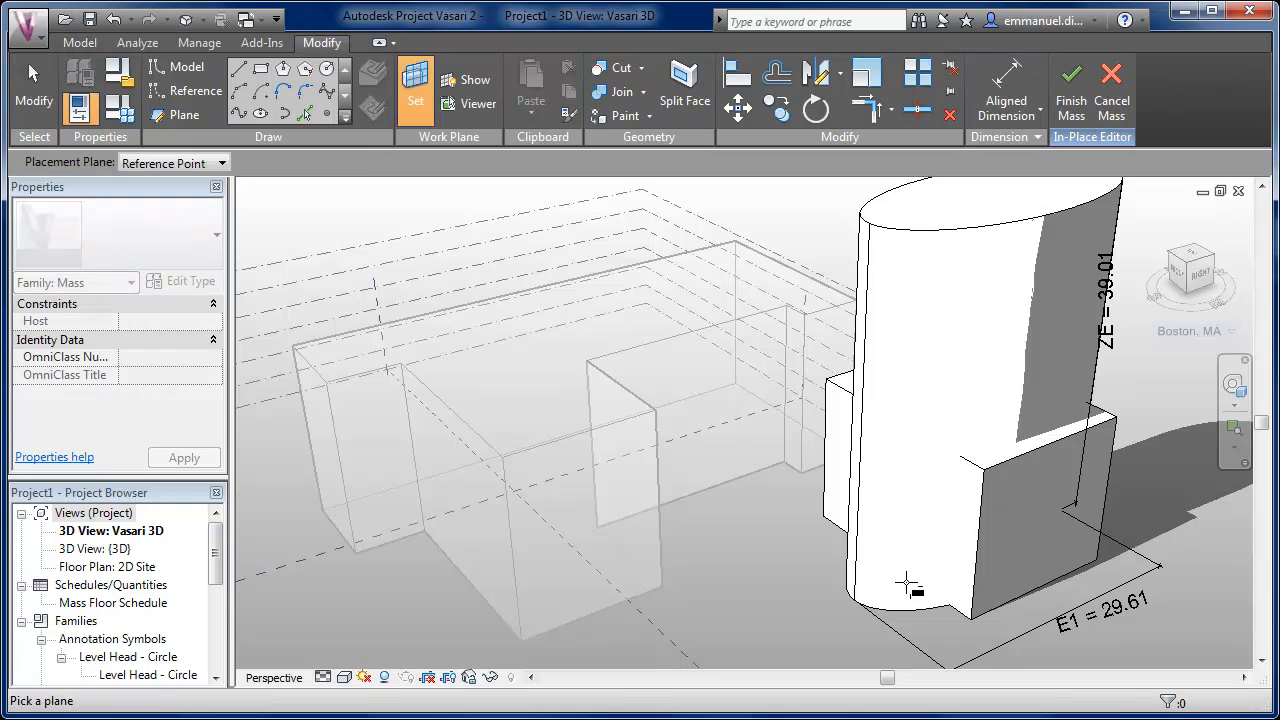
pyautogui.click(981, 545)
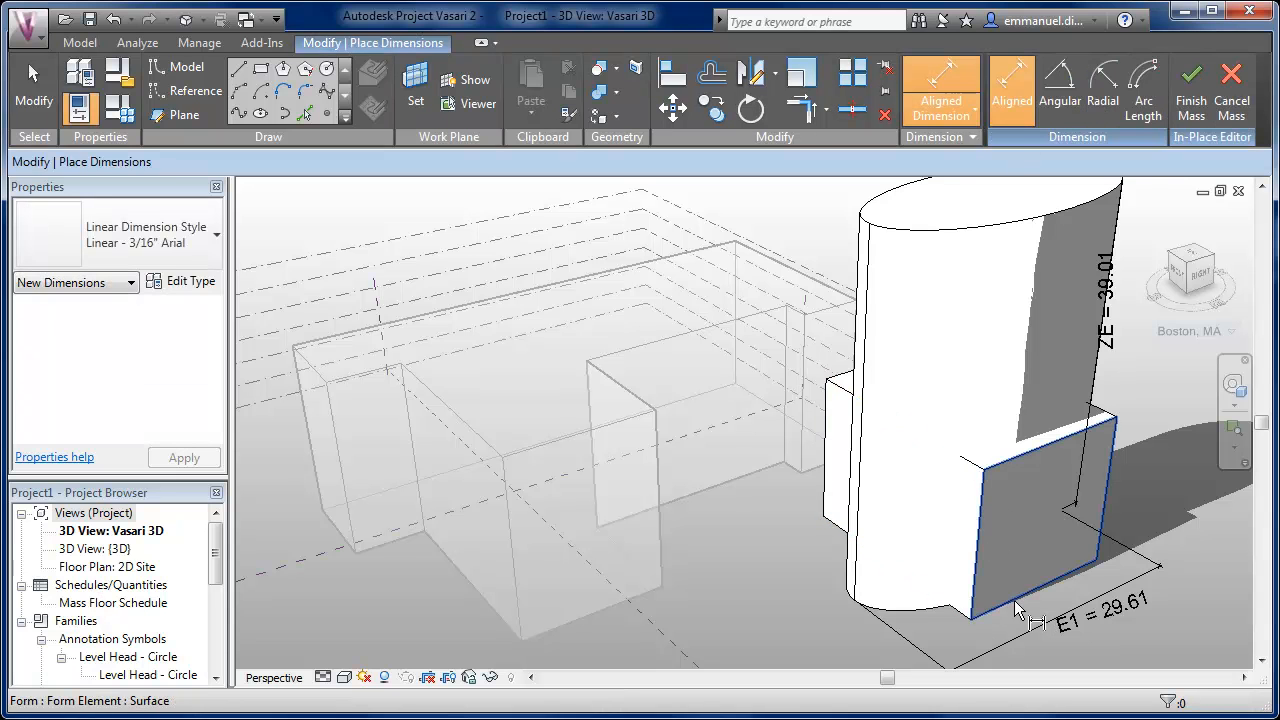
pyautogui.click(961, 620)
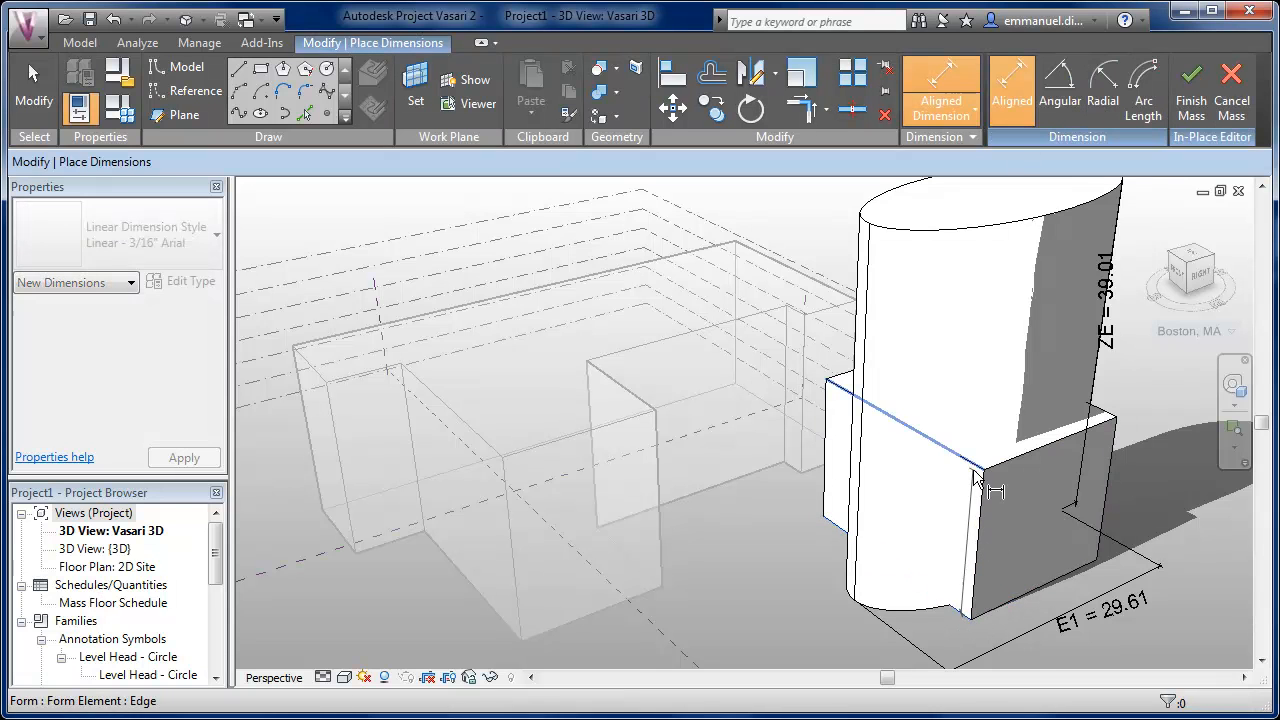
pyautogui.moveTo(1050, 493); pyautogui.dragTo(973, 459, button='middle')
pyautogui.click(1074, 485)
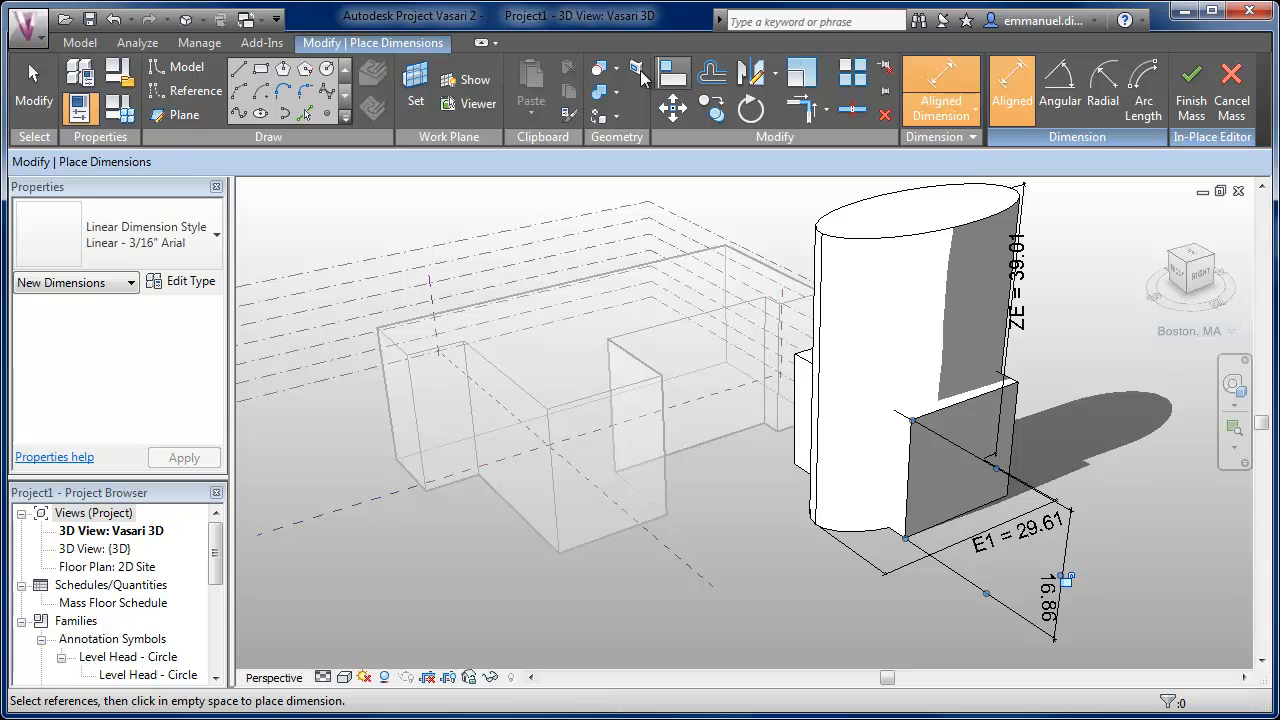
pyautogui.press('Escape')
pyautogui.press('Escape')
# Set the work plane to Level RDC and place an aligned dimension on the width of the box's grey face.
pyautogui.click(176, 164)
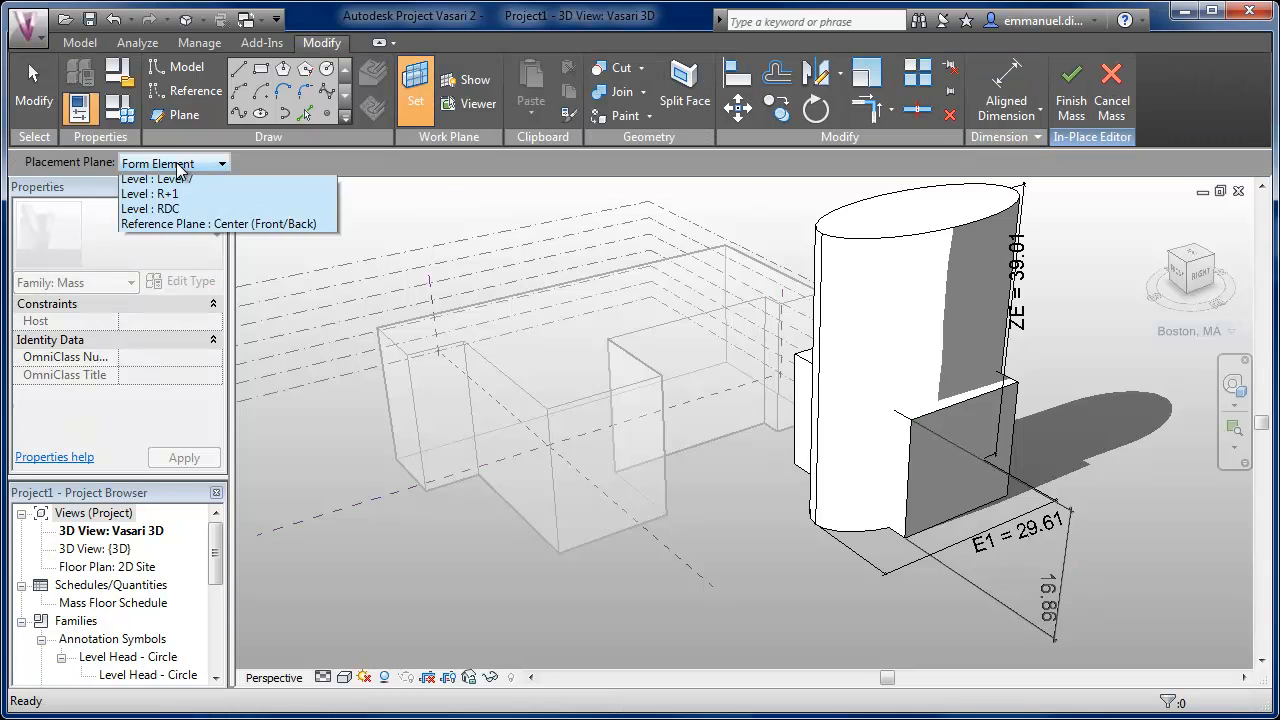
pyautogui.click(175, 290)
pyautogui.press('d')
pyautogui.press('i')
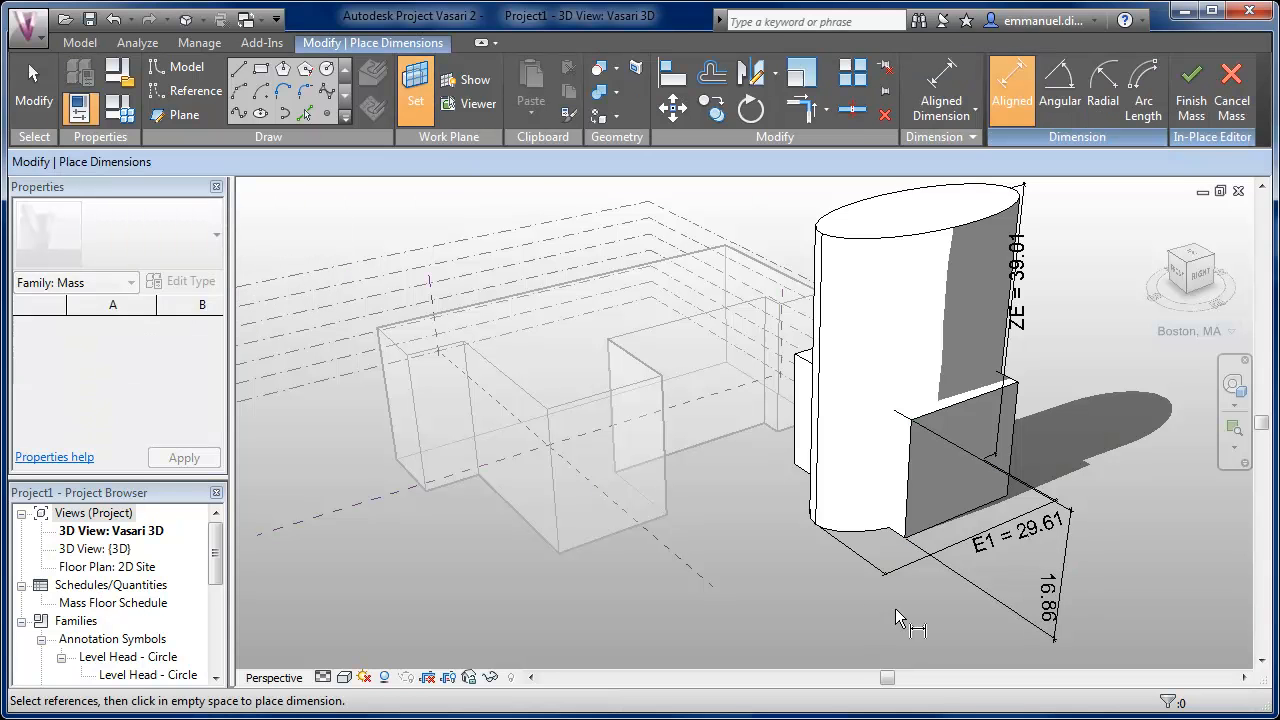
pyautogui.click(909, 541)
pyautogui.click(1008, 497)
pyautogui.click(1131, 513)
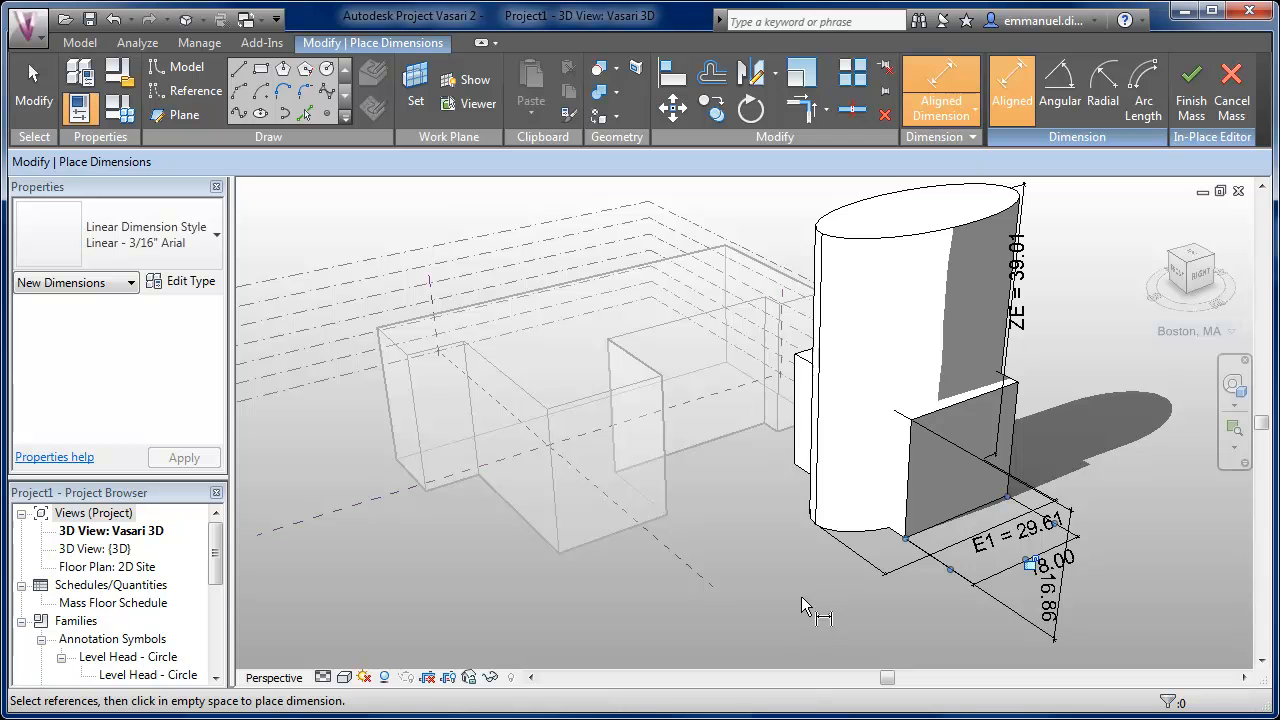
pyautogui.press('Escape')
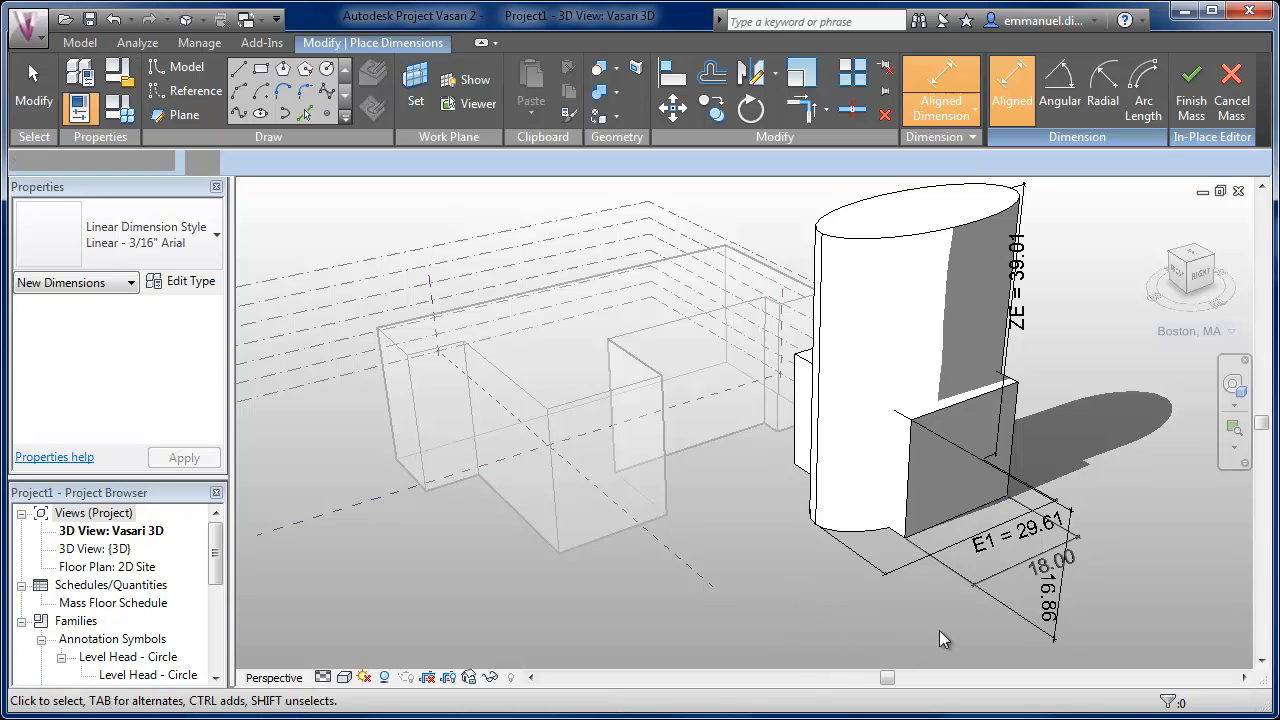
# Label the box's width dimension with a new family type parameter named V1Larg.
pyautogui.click(1031, 531)
pyautogui.moveTo(1044, 565); pyautogui.dragTo(1030, 587, button='middle')
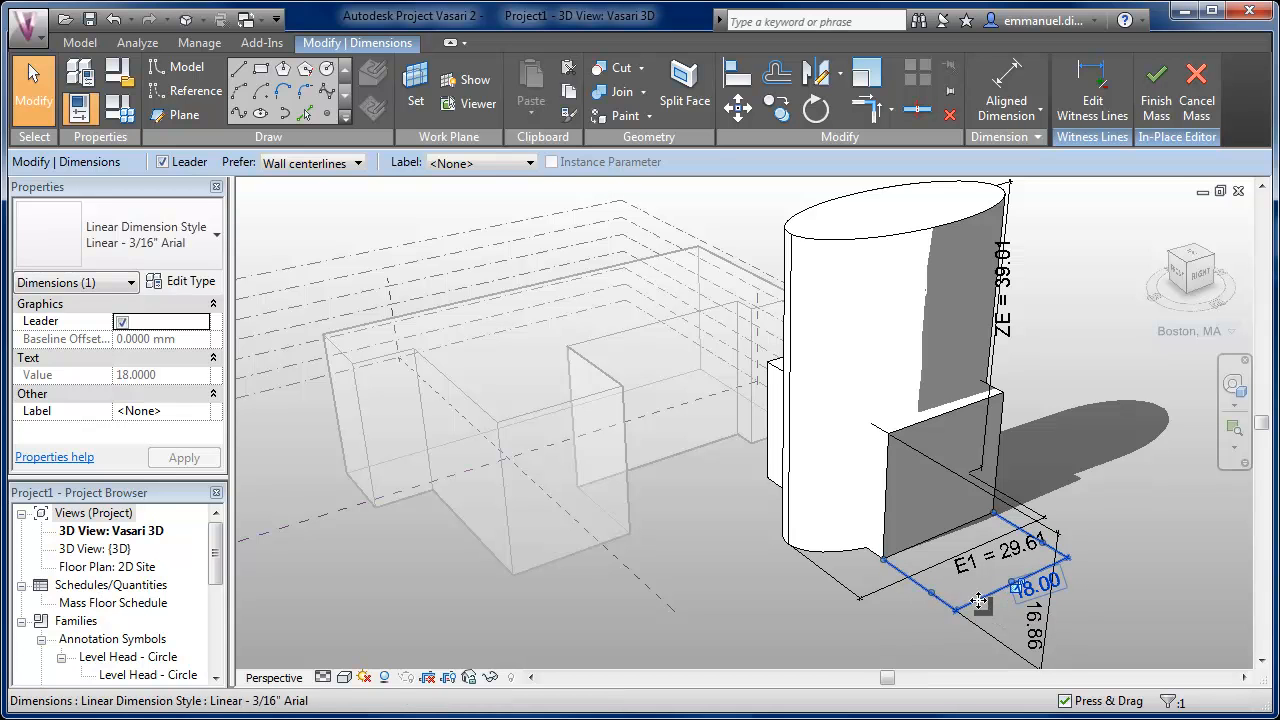
pyautogui.click(500, 166)
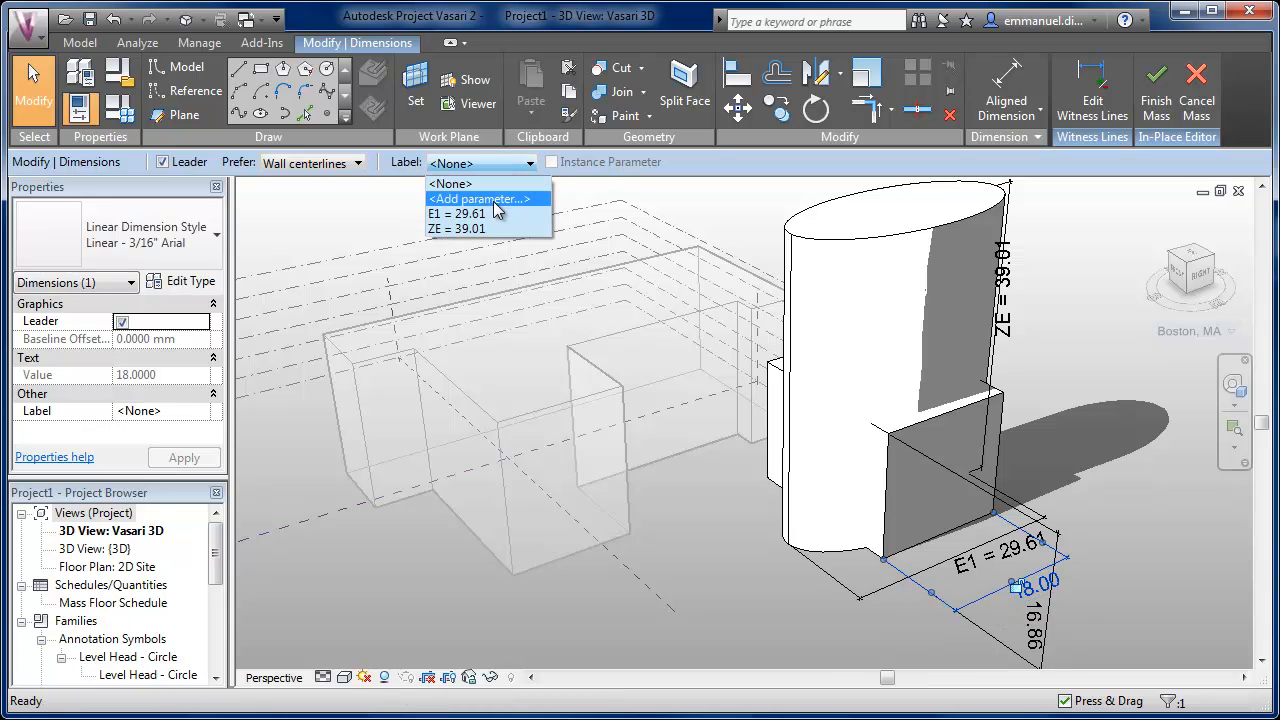
pyautogui.click(497, 206)
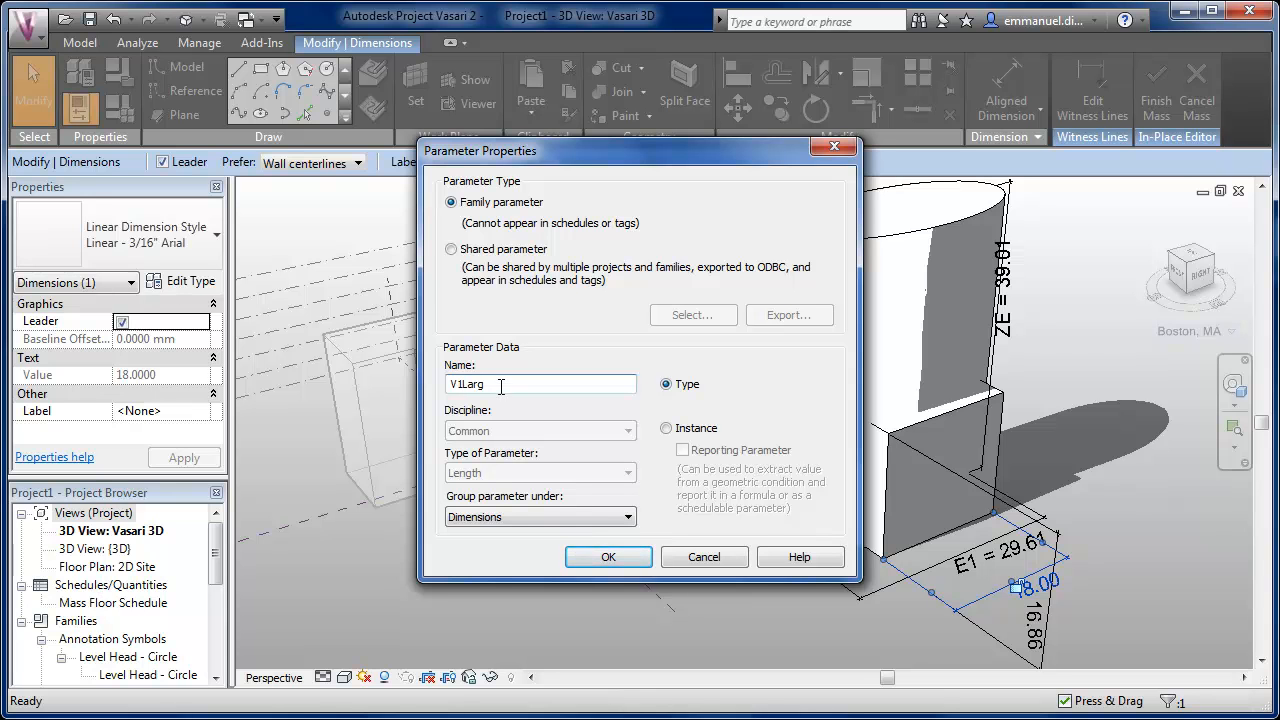
pyautogui.click(610, 556)
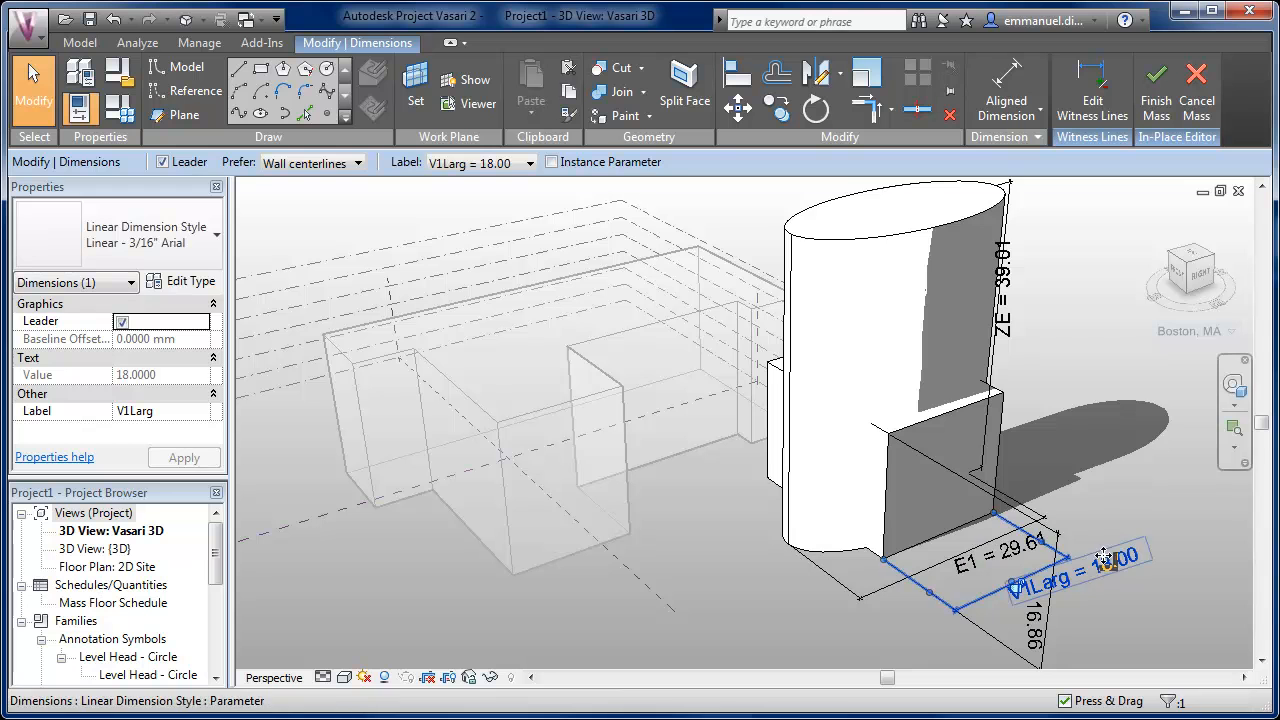
# Label the box's height dimension with a new family type parameter named V1H.
pyautogui.click(1049, 641)
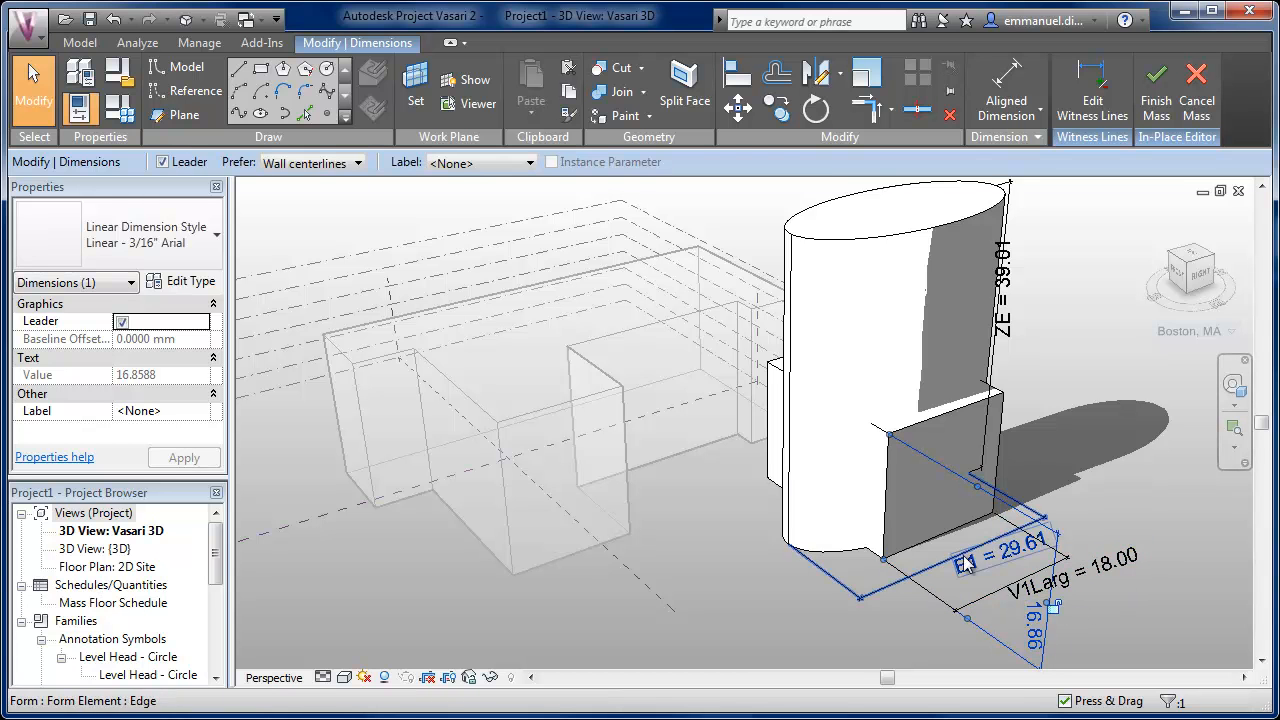
pyautogui.click(478, 165)
pyautogui.click(488, 198)
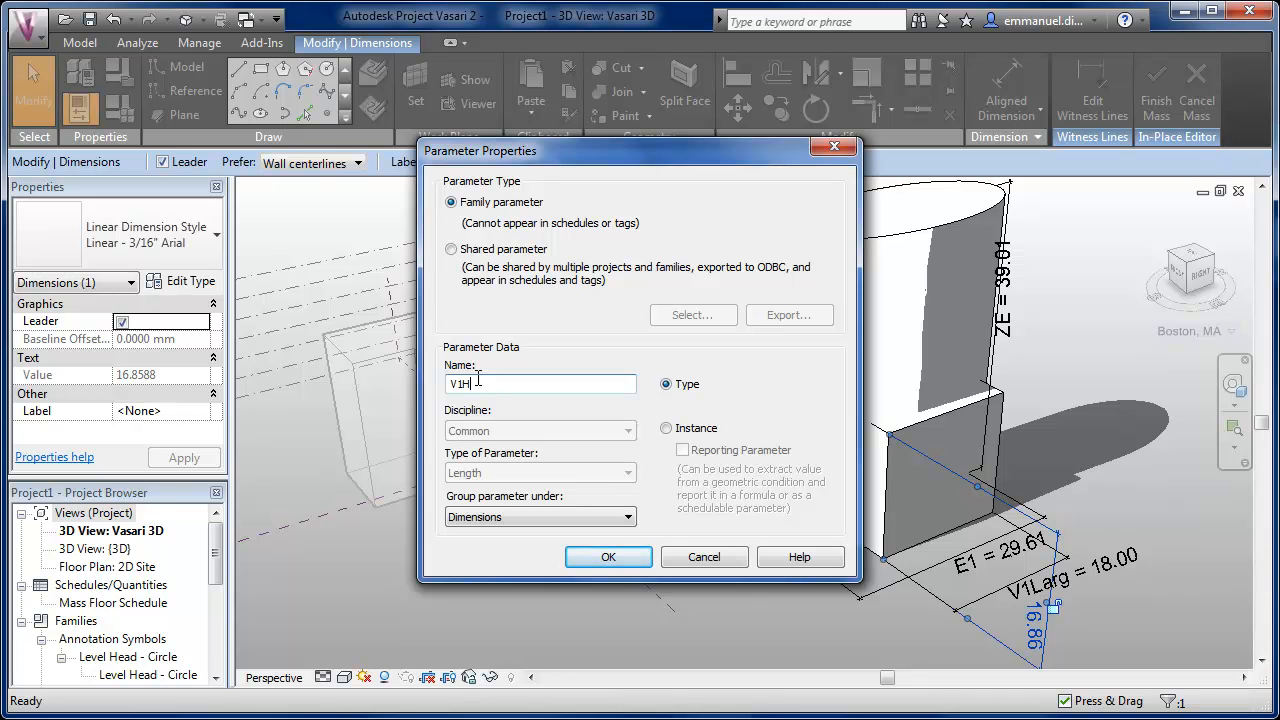
pyautogui.click(617, 559)
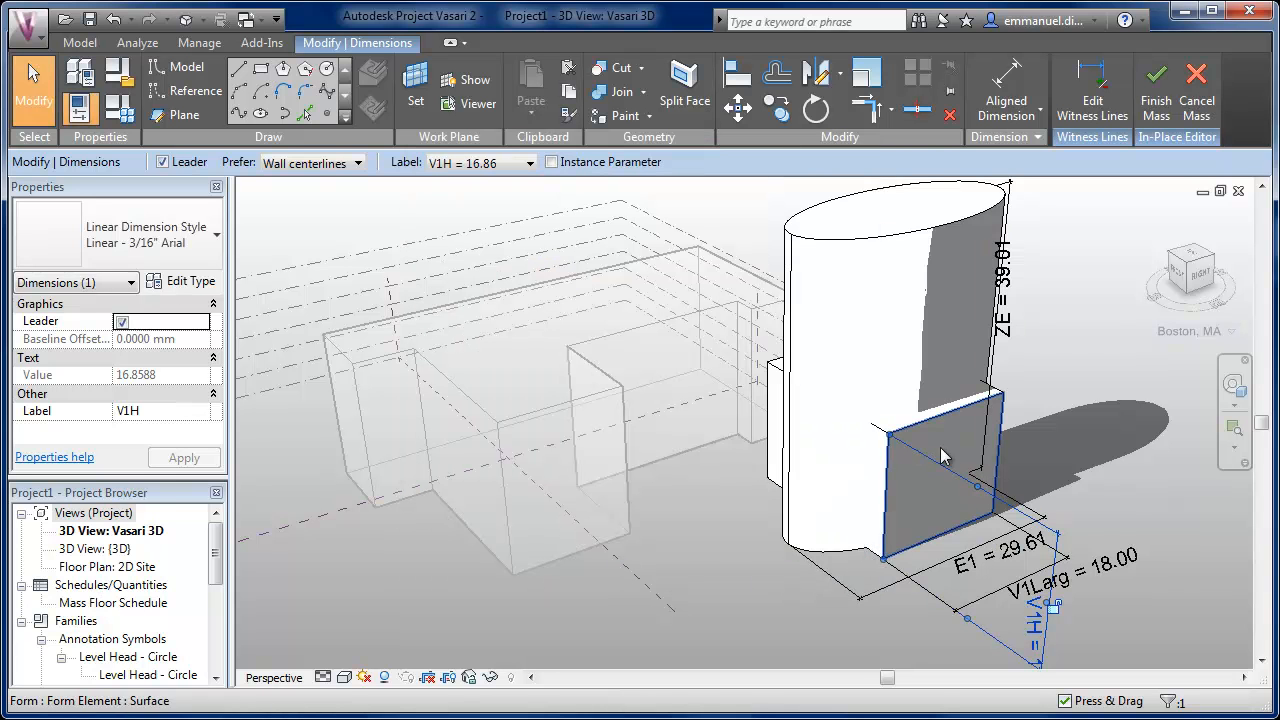
# Change the box form intersecting the elliptical tower from Solid to Void so it cuts the tower.
pyautogui.press('Tab')
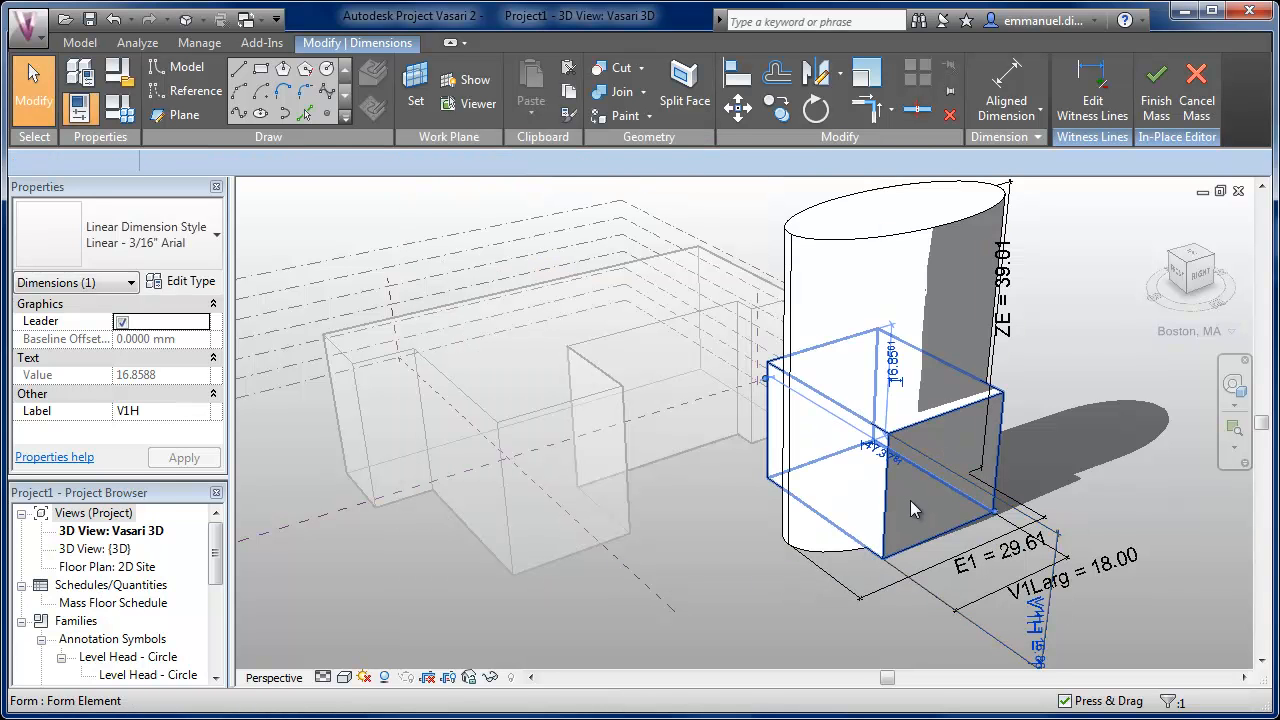
pyautogui.click(910, 498)
pyautogui.moveTo(216, 398); pyautogui.dragTo(216, 421)
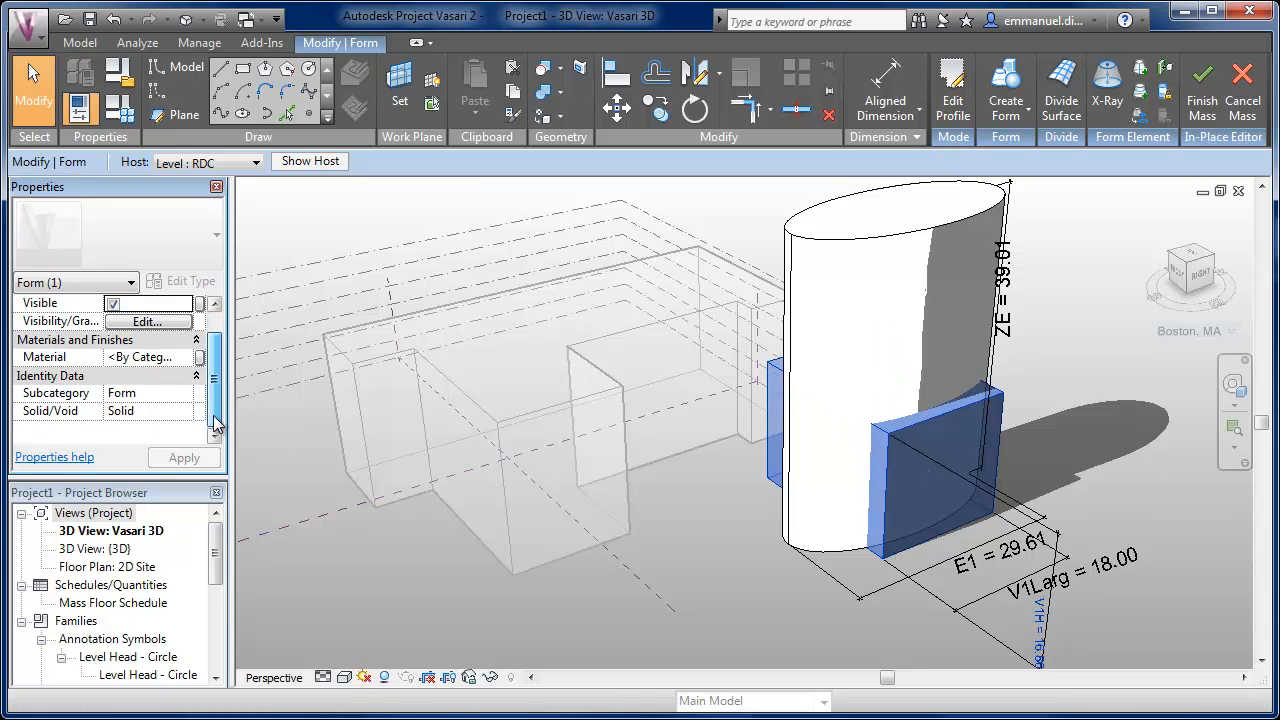
pyautogui.click(185, 411)
pyautogui.click(125, 446)
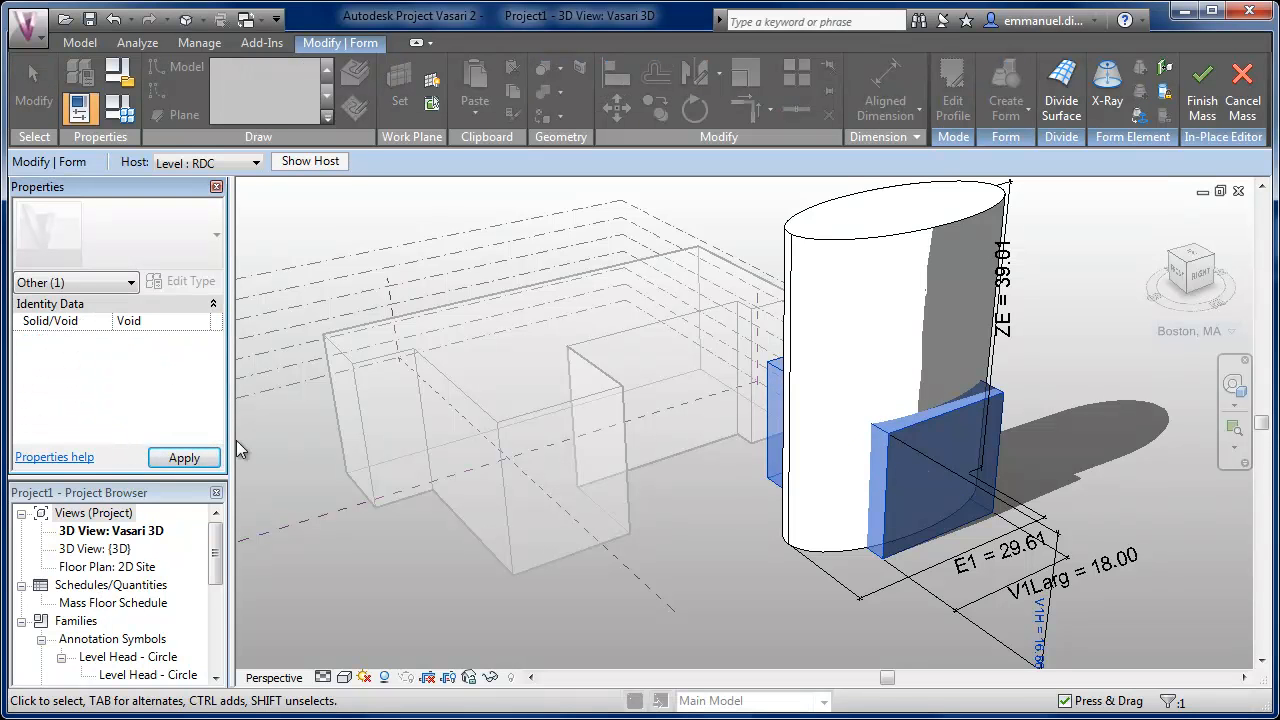
pyautogui.click(762, 608)
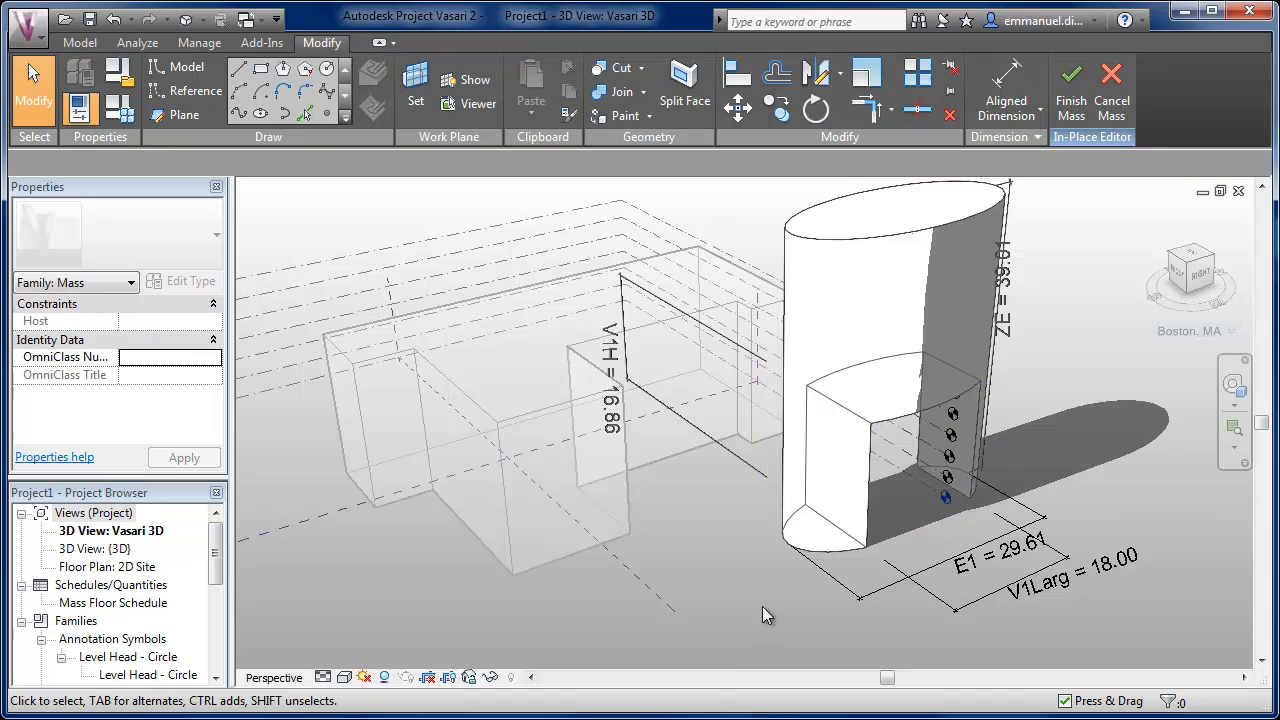
# Finish the in-place mass of the elliptical tower with its void cut.
pyautogui.scroll(-1, 776, 582)
pyautogui.moveTo(784, 585); pyautogui.dragTo(766, 580, button='middle')
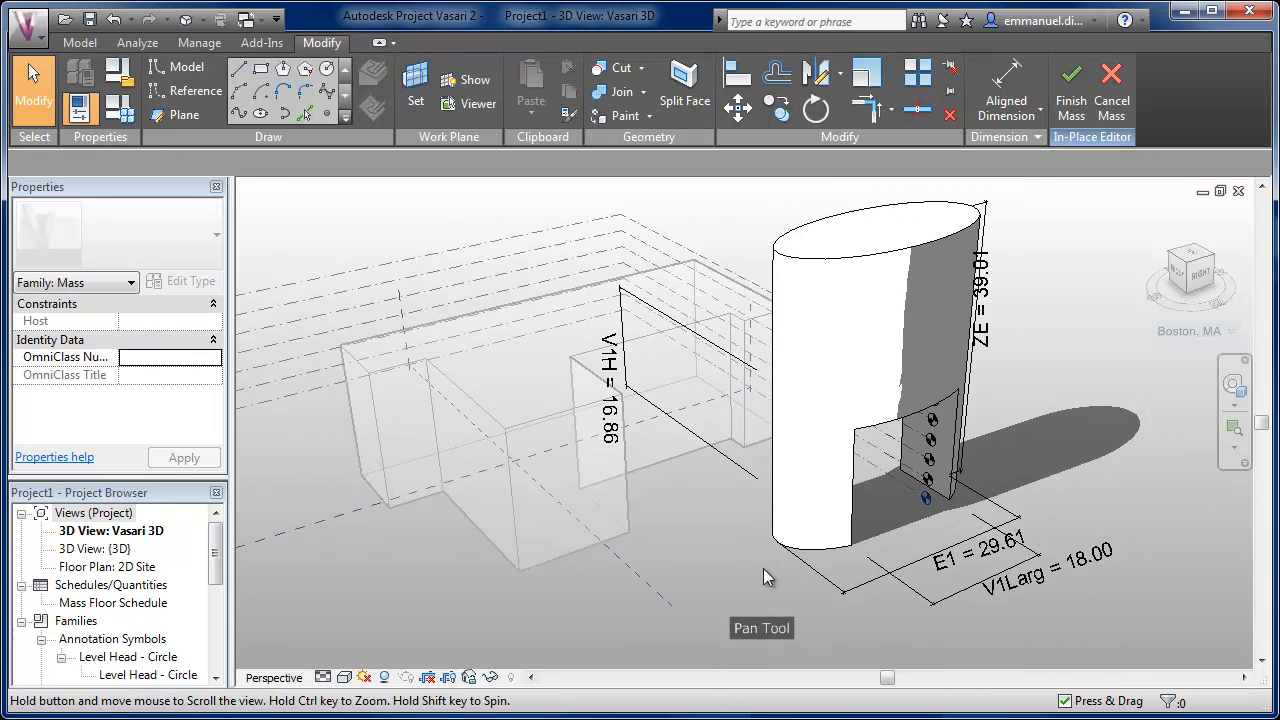
pyautogui.scroll(-1, 764, 571)
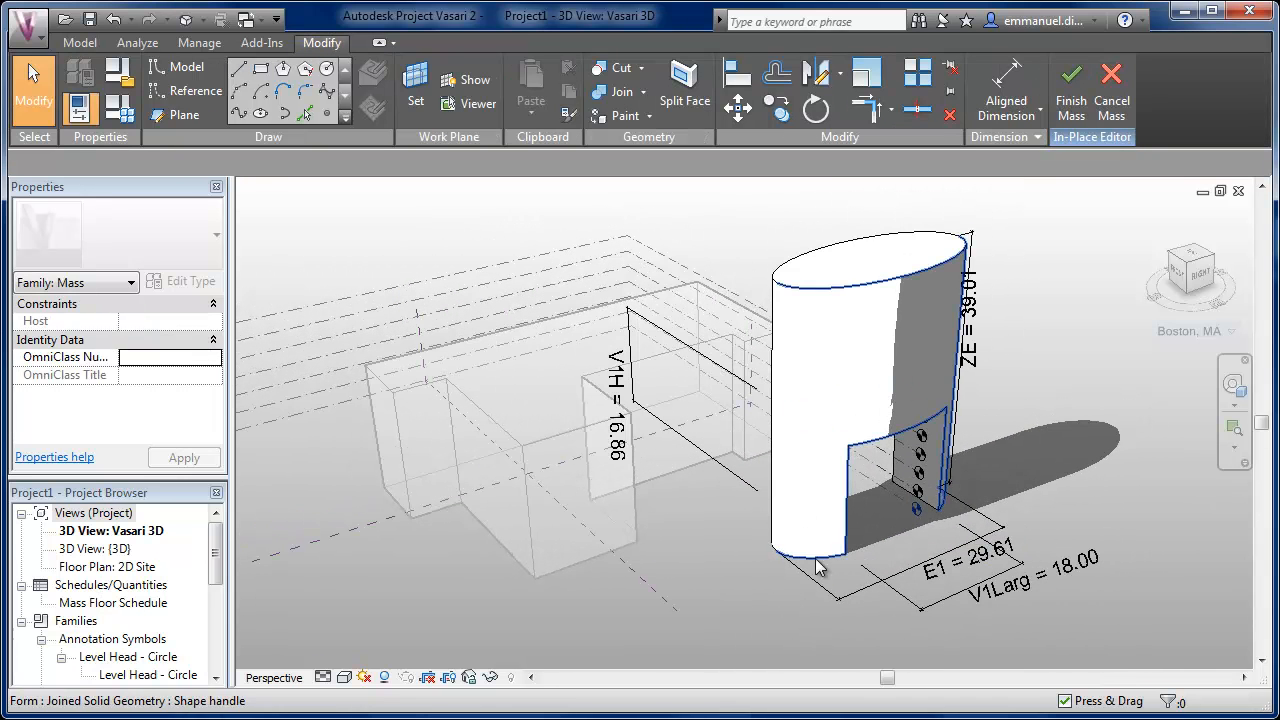
pyautogui.click(1072, 100)
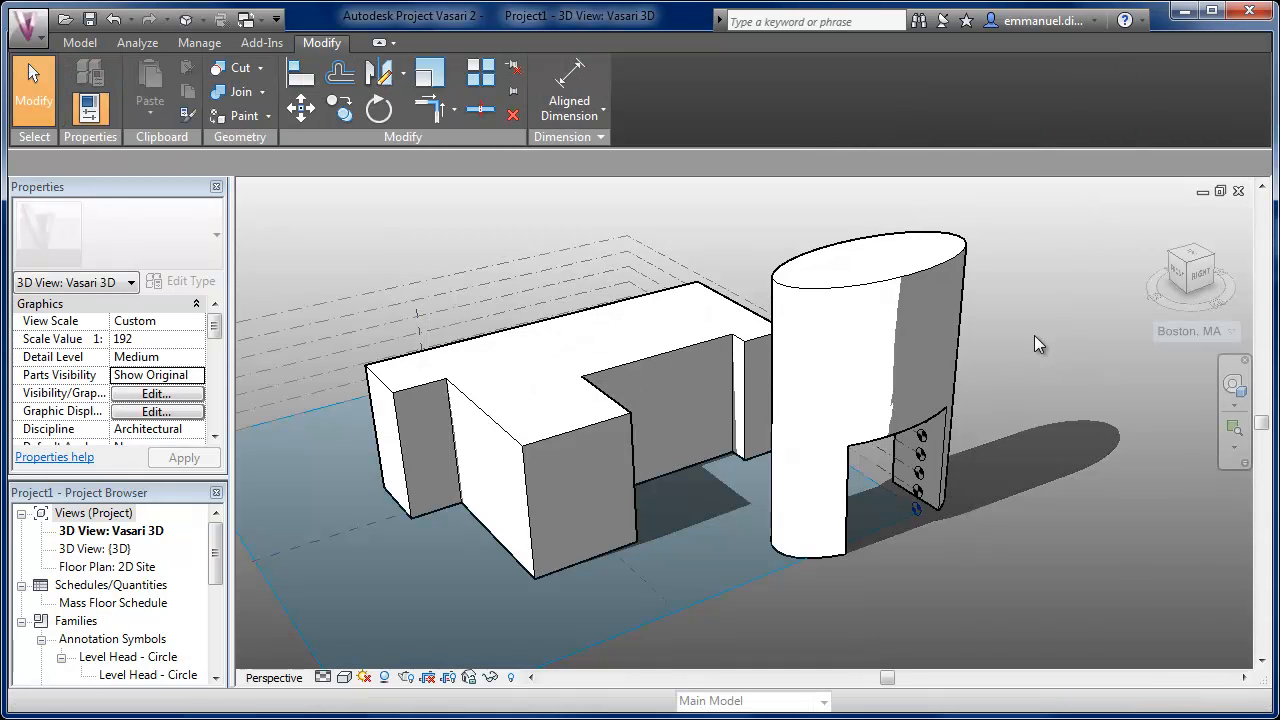
# Open the Sliders add-in and load the type parameters of the angular building mass, Mass 1.
pyautogui.scroll(-1, 1010, 514)
pyautogui.moveTo(1009, 515); pyautogui.dragTo(1067, 506, button='middle')
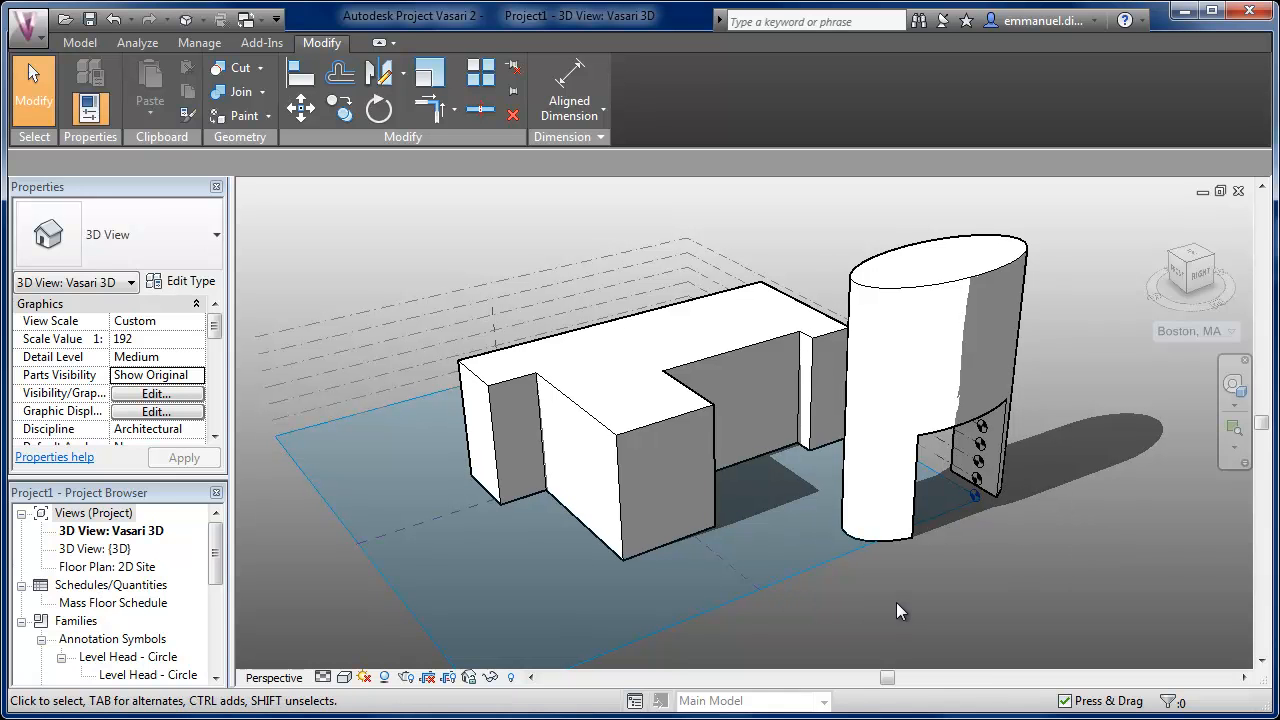
pyautogui.click(261, 45)
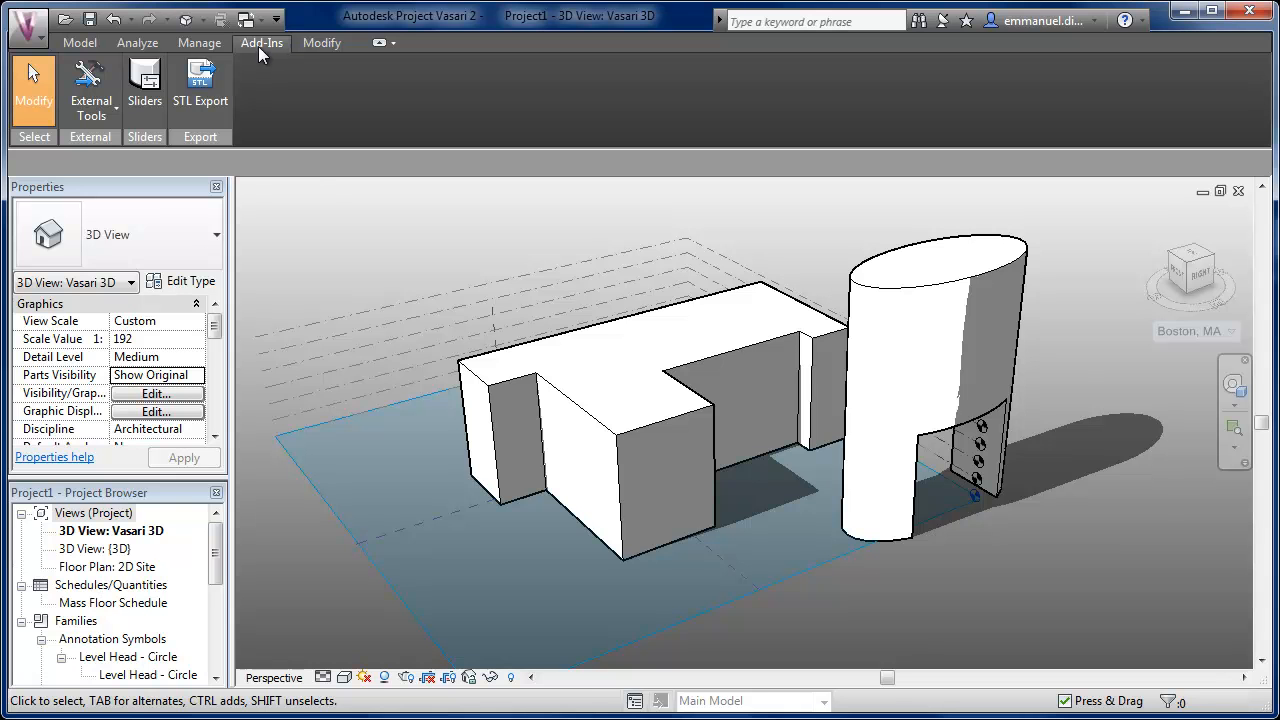
pyautogui.moveTo(301, 253); pyautogui.dragTo(389, 263, button='middle')
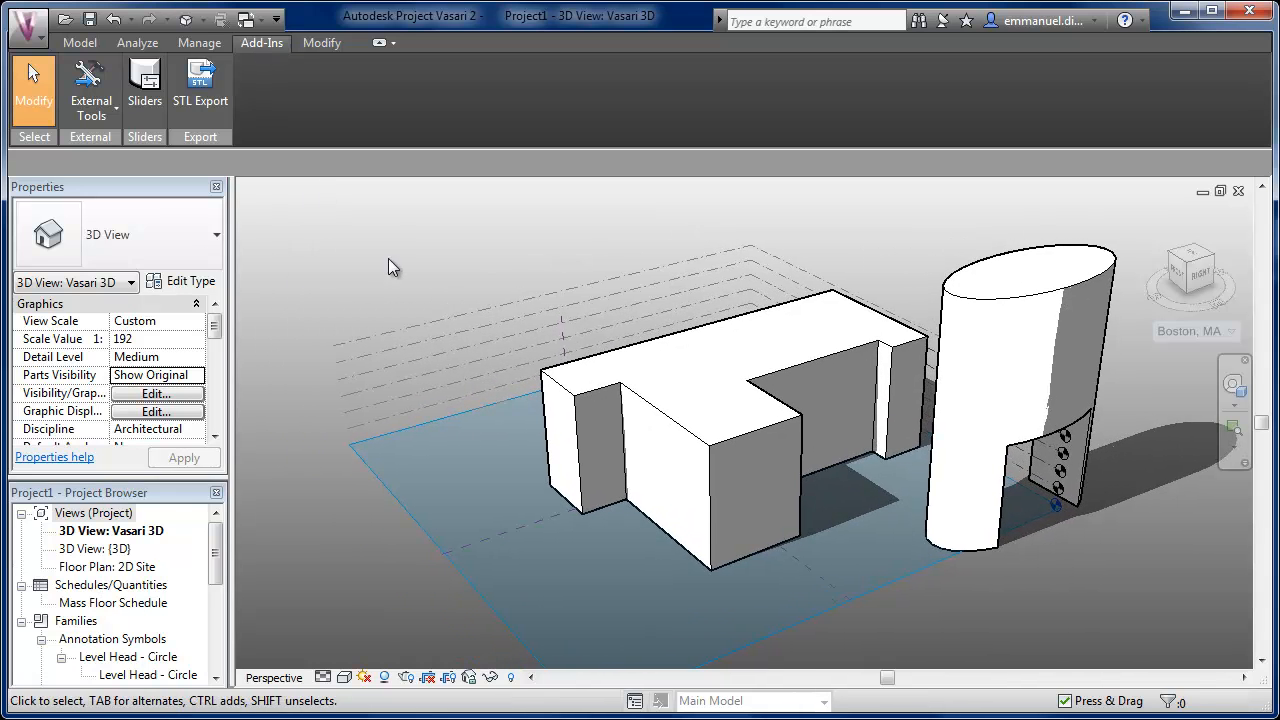
pyautogui.click(144, 90)
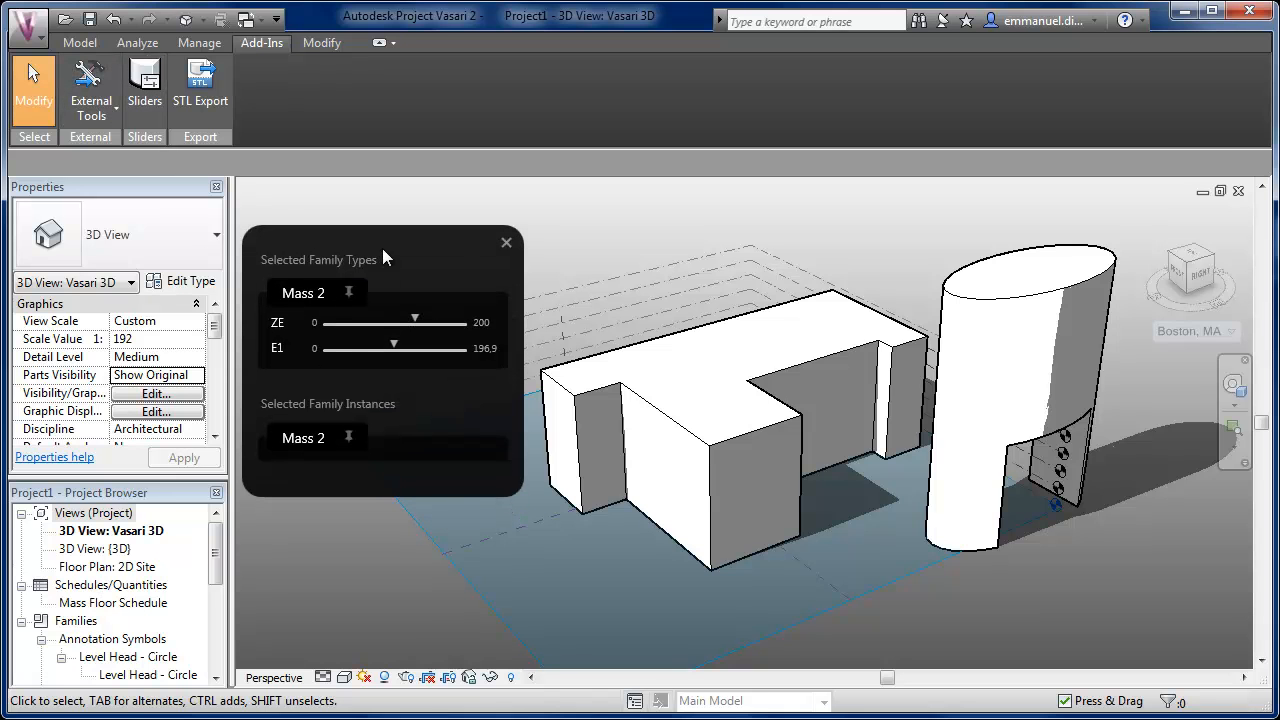
pyautogui.click(688, 428)
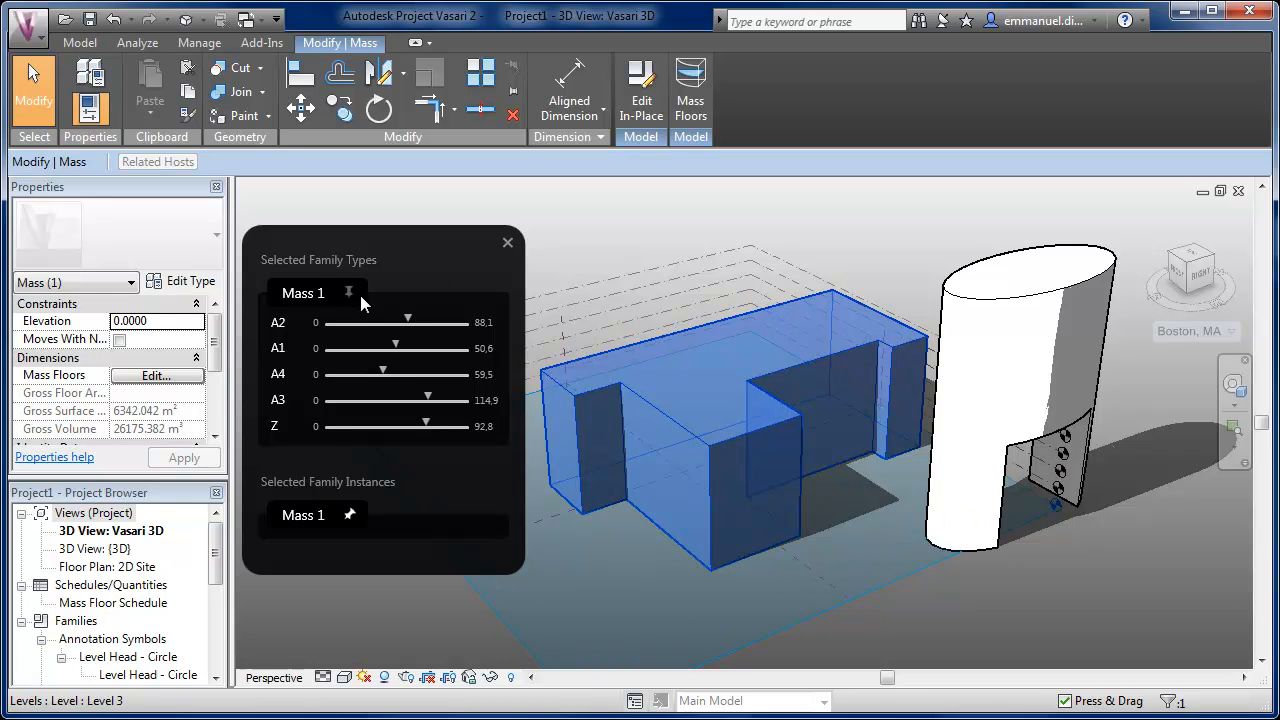
pyautogui.click(614, 581)
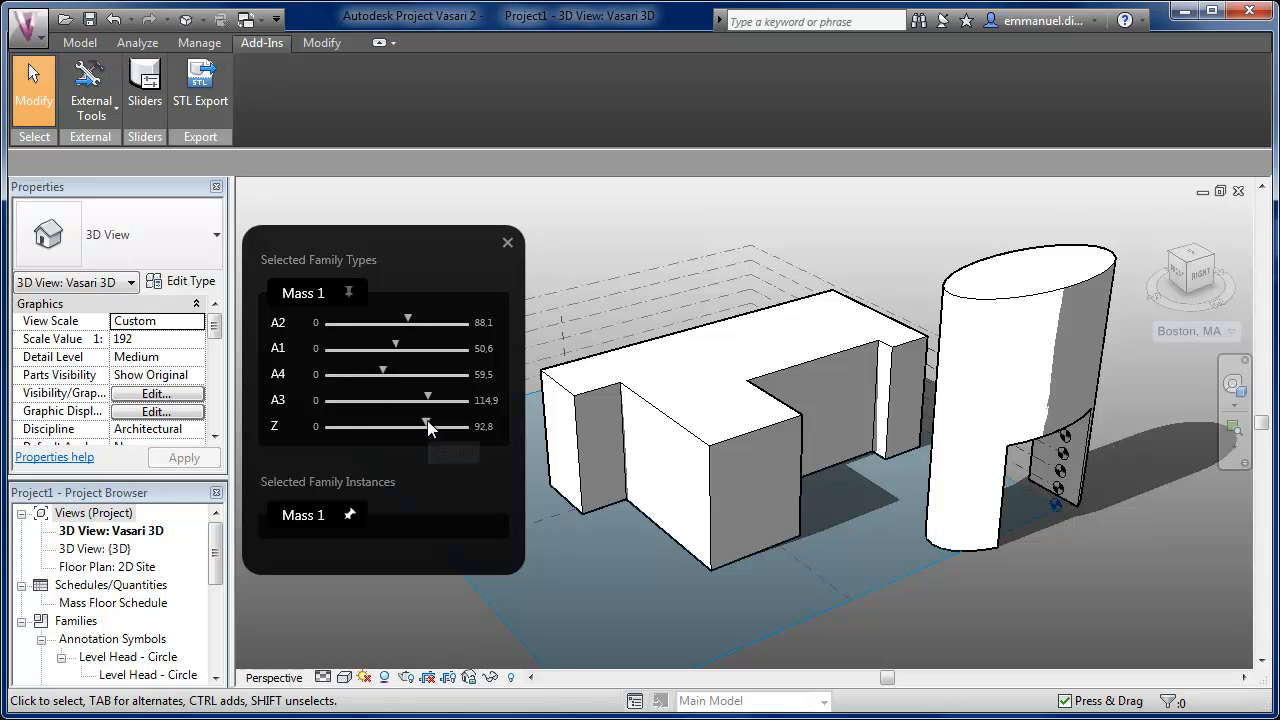
# Reshape Mass 1 with its parameter sliders: lower Z, A2 and A3, and raise A1 and A4.
pyautogui.moveTo(427, 426)
pyautogui.mouseDown()
pyautogui.moveTo(457, 426)
pyautogui.moveTo(369, 426)
pyautogui.moveTo(403, 428)
pyautogui.mouseUp()
pyautogui.moveTo(428, 396)
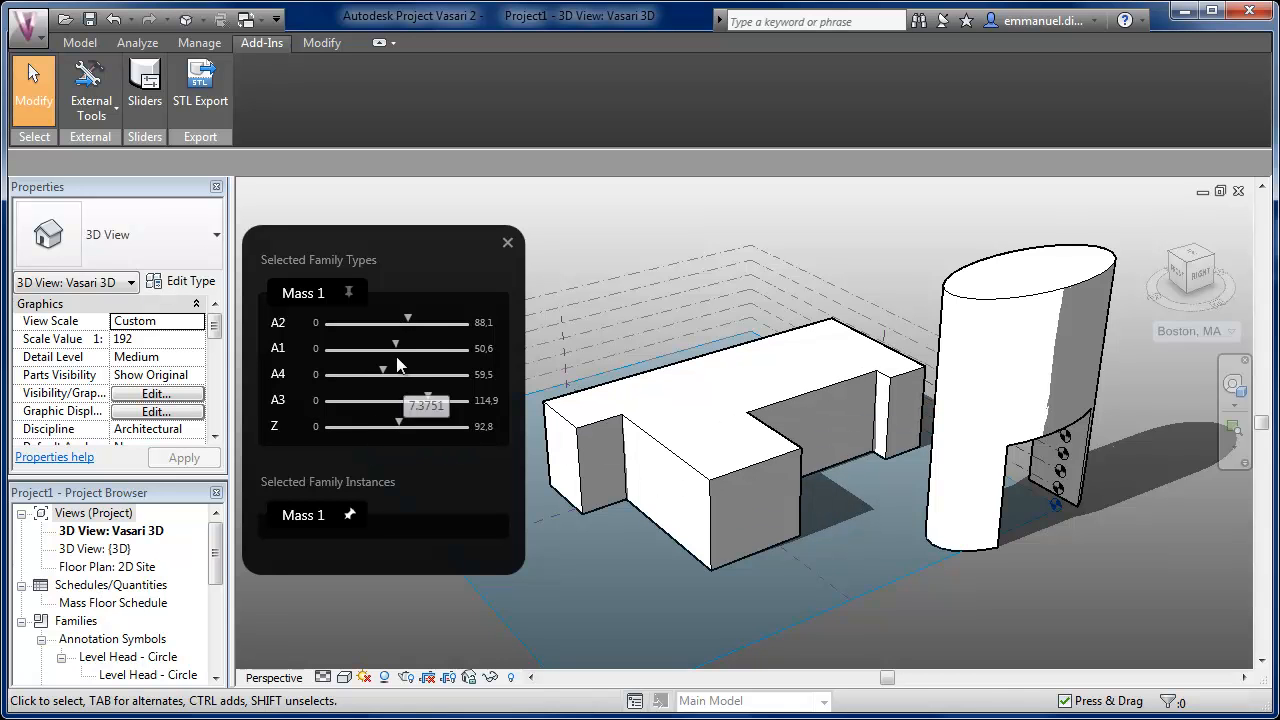
pyautogui.moveTo(395, 343)
pyautogui.moveTo(395, 345); pyautogui.dragTo(418, 348)
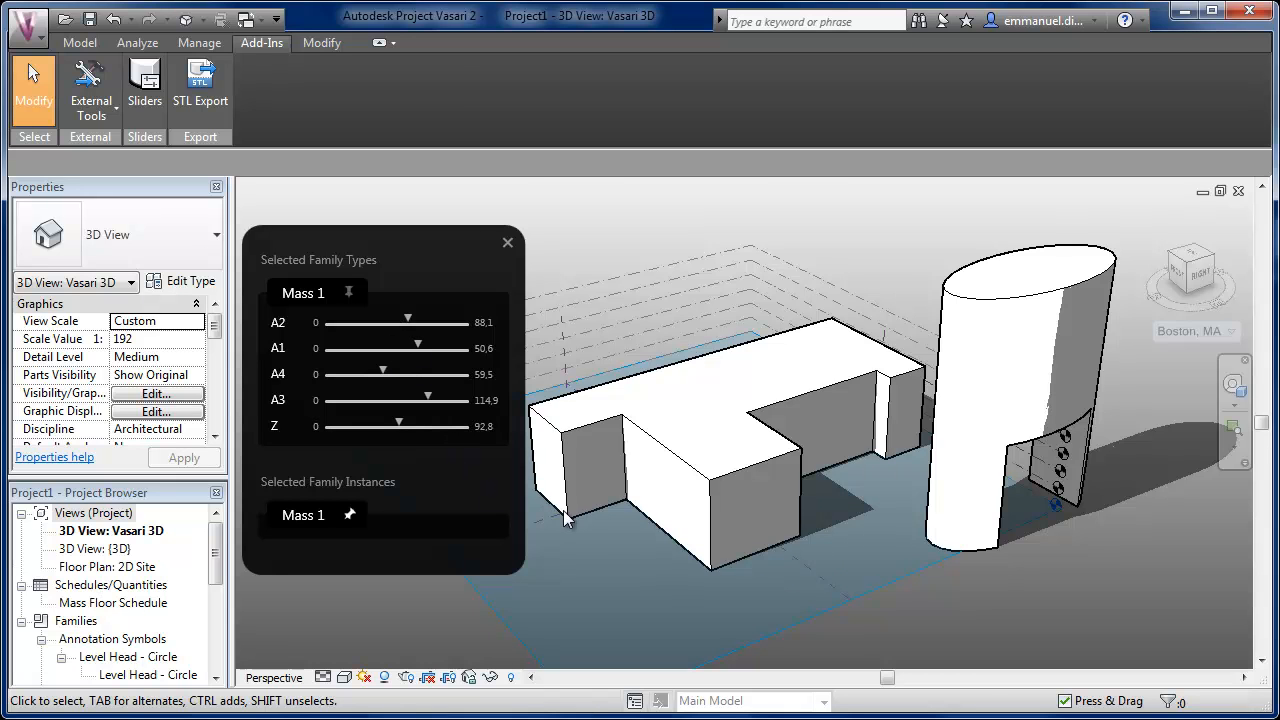
pyautogui.moveTo(408, 321); pyautogui.dragTo(366, 322)
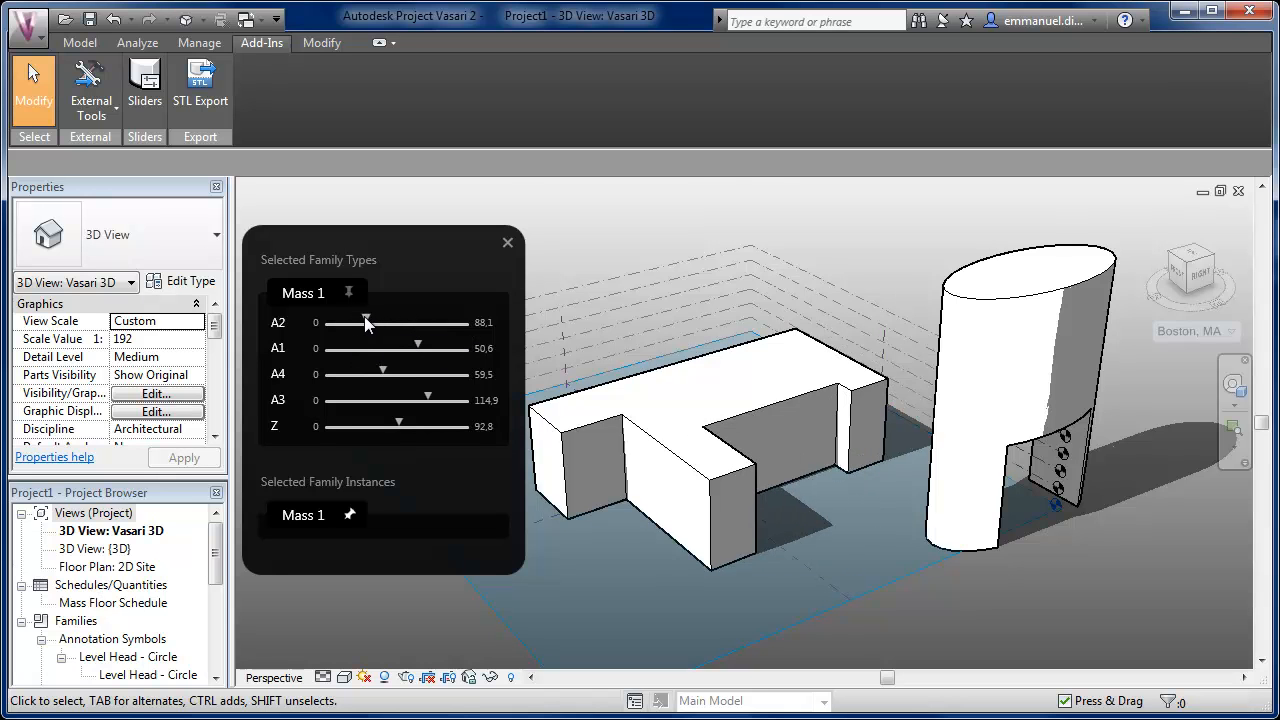
pyautogui.moveTo(428, 400); pyautogui.dragTo(436, 375)
# Raise Mass 1's height parameter Z, extend its slider maximum to 200 and readjust the height within the new range.
pyautogui.moveTo(400, 425); pyautogui.dragTo(443, 427)
pyautogui.click(480, 426)
pyautogui.doubleClick(479, 427)
pyautogui.moveTo(479, 427)
pyautogui.mouseDown()
pyautogui.moveTo(499, 427)
pyautogui.moveTo(474, 428)
pyautogui.mouseUp()
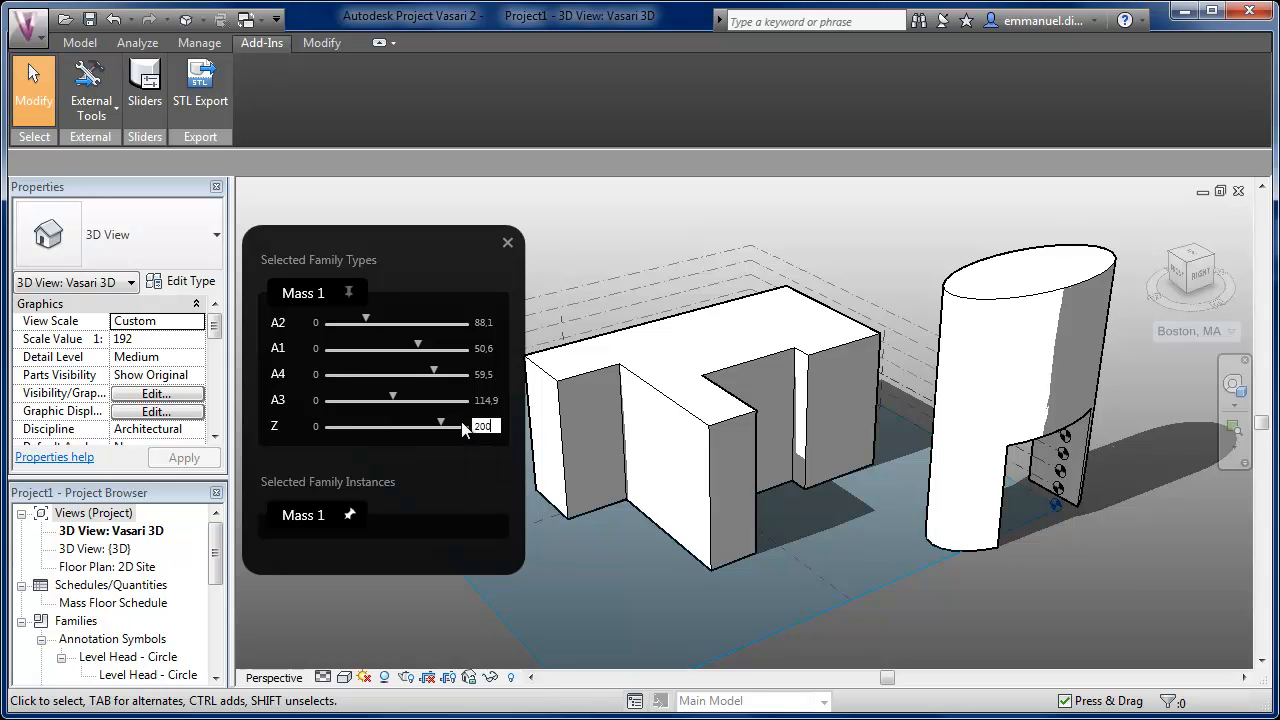
pyautogui.press('Return')
pyautogui.moveTo(381, 424)
pyautogui.mouseDown()
pyautogui.moveTo(418, 427)
pyautogui.moveTo(374, 430)
pyautogui.mouseUp()
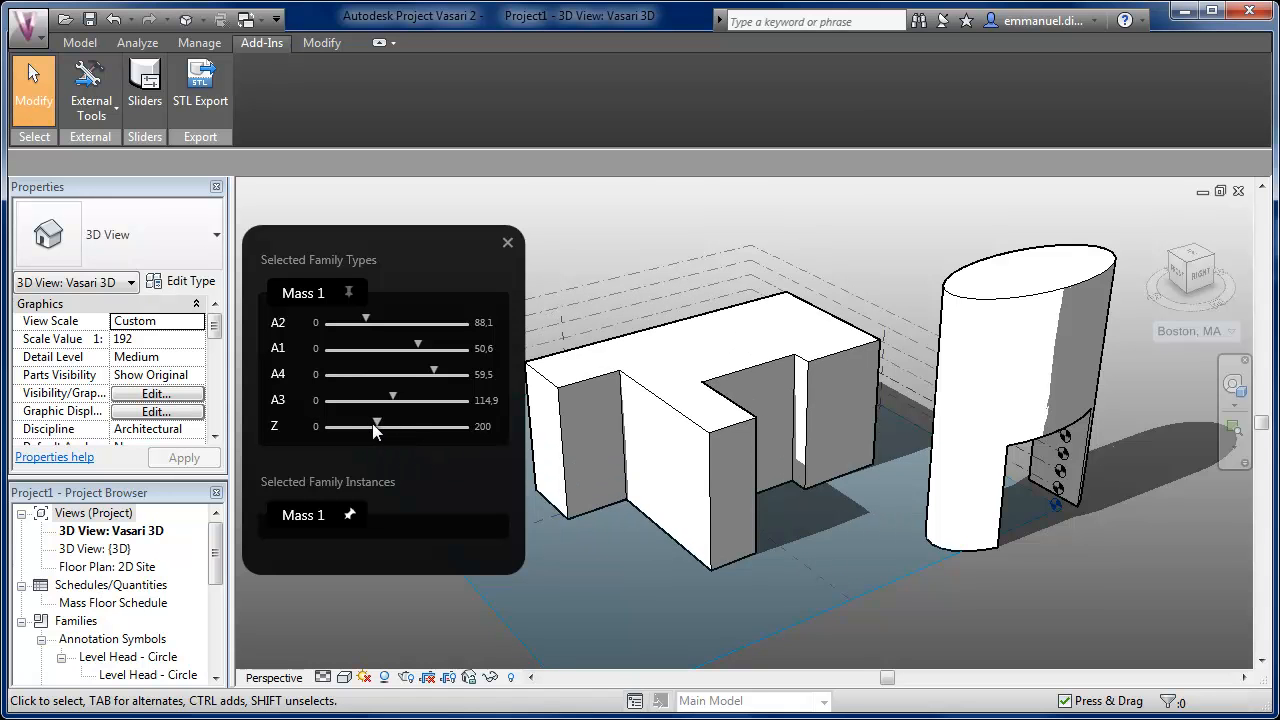
# Load the elliptical tower's type parameters into the sliders and increase the void width V1Larg.
pyautogui.click(1024, 297)
pyautogui.click(686, 400)
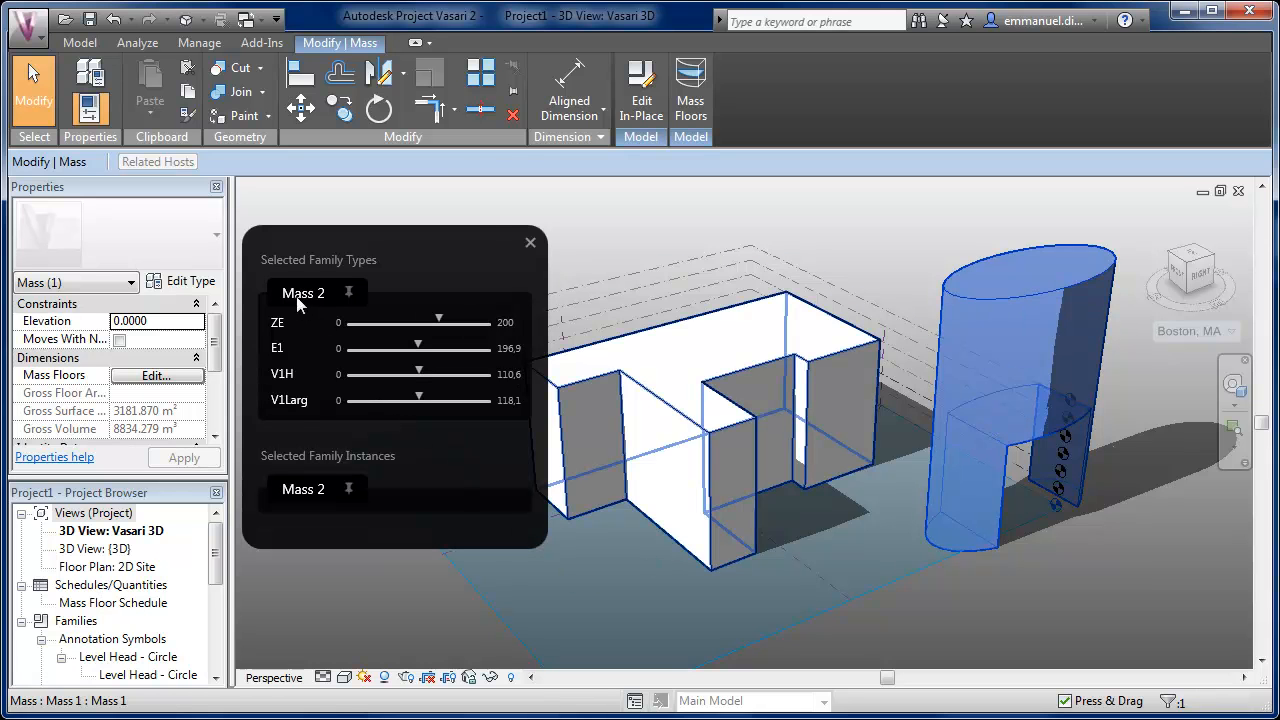
pyautogui.click(964, 623)
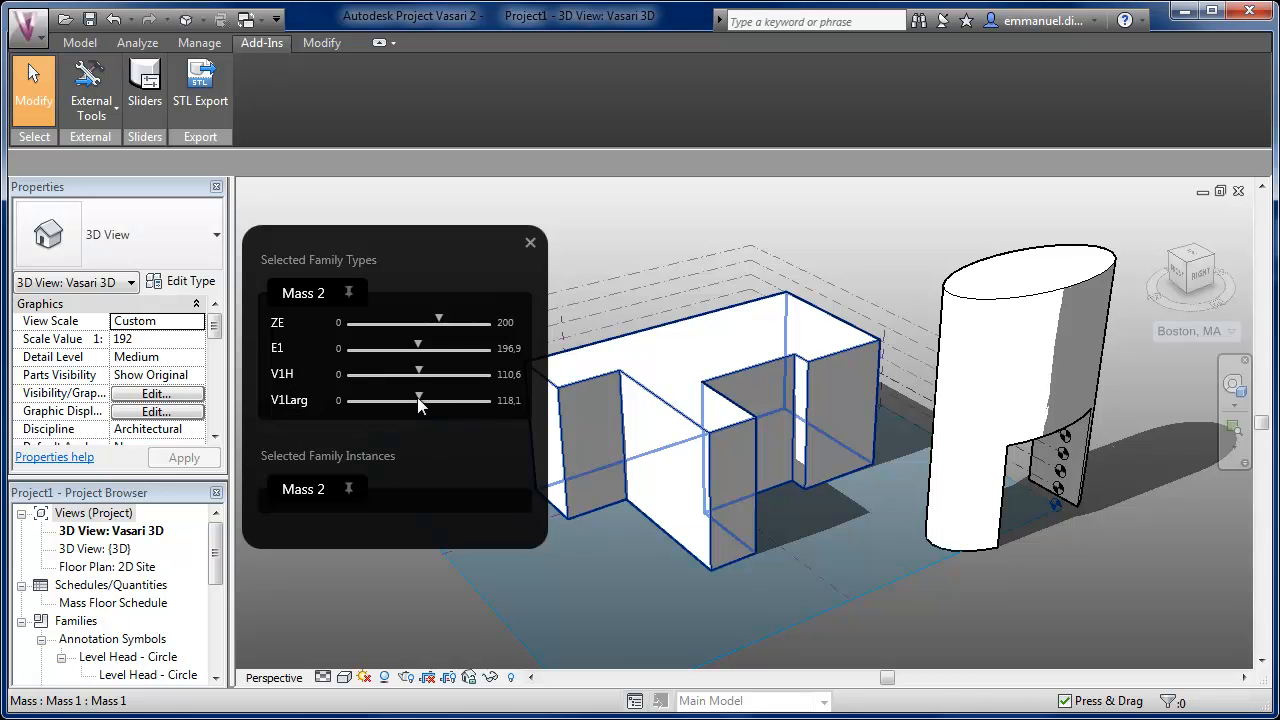
pyautogui.moveTo(419, 399)
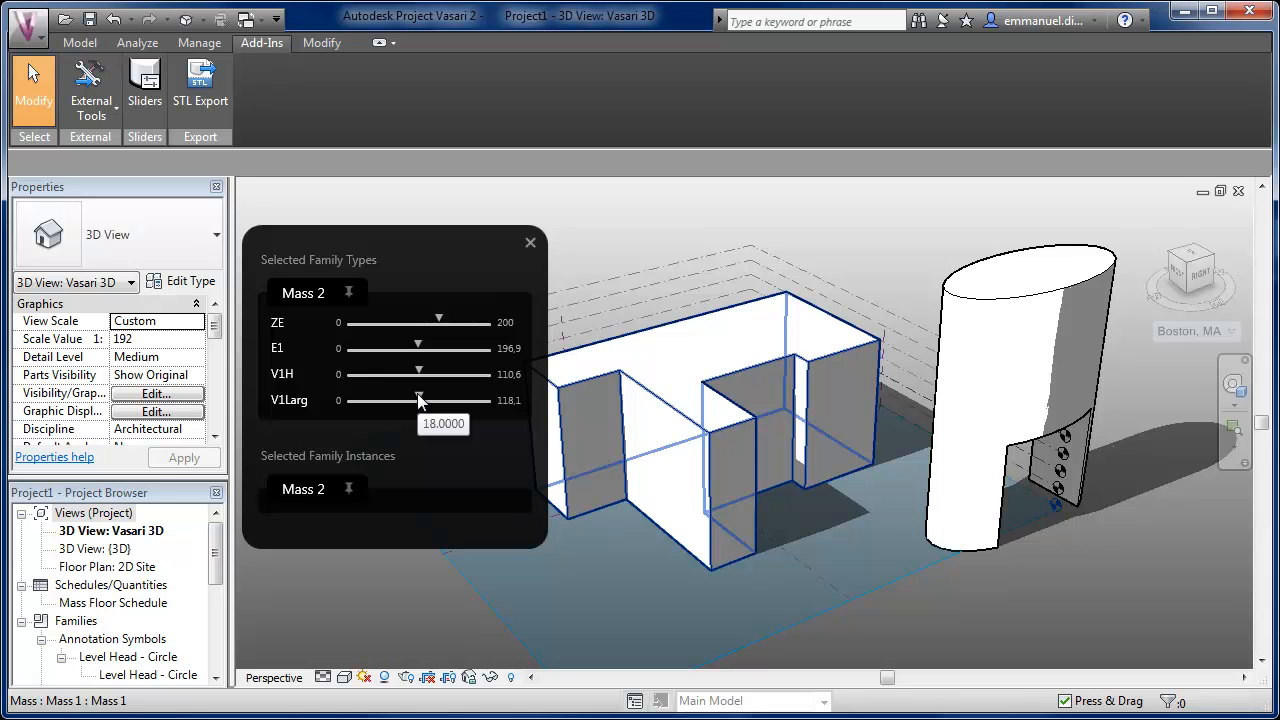
pyautogui.moveTo(419, 399)
pyautogui.mouseDown()
pyautogui.moveTo(450, 402)
pyautogui.moveTo(434, 400)
pyautogui.mouseUp()
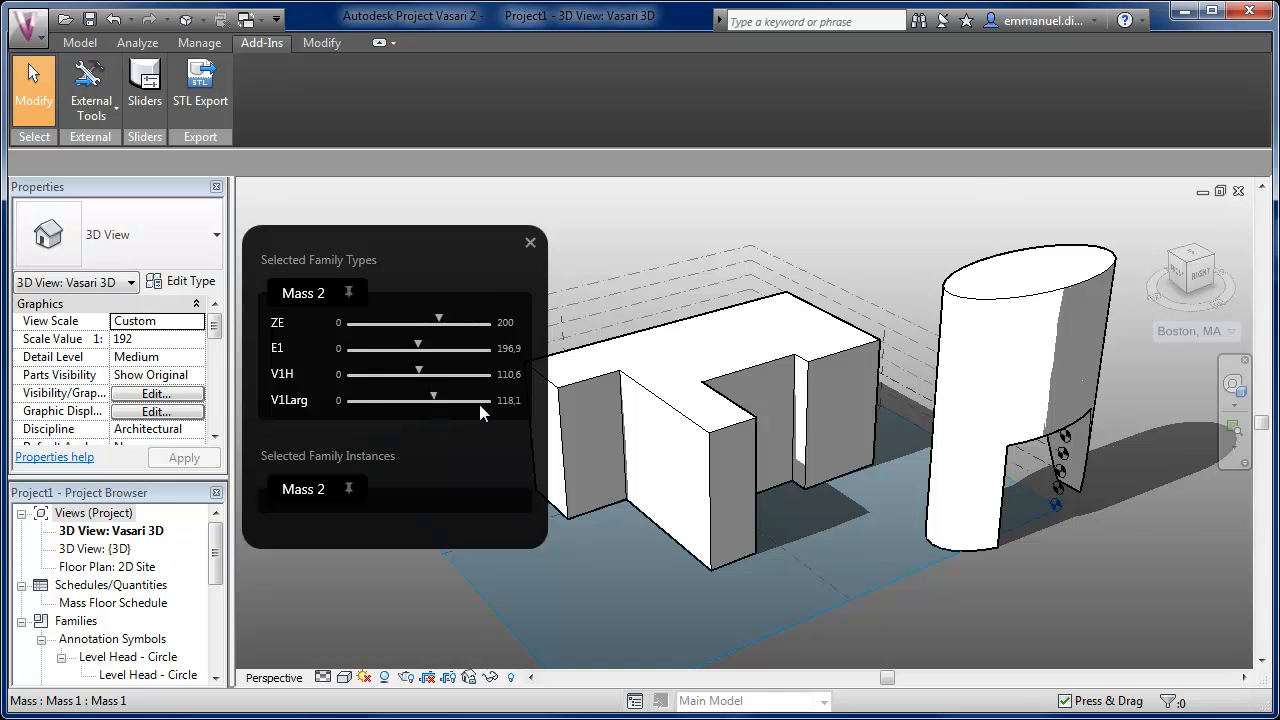
# Increase Mass 2's void height V1H and tower height ZE, and reduce its ellipse dimension E1 with the sliders.
pyautogui.moveTo(1238, 304); pyautogui.dragTo(1240, 341)
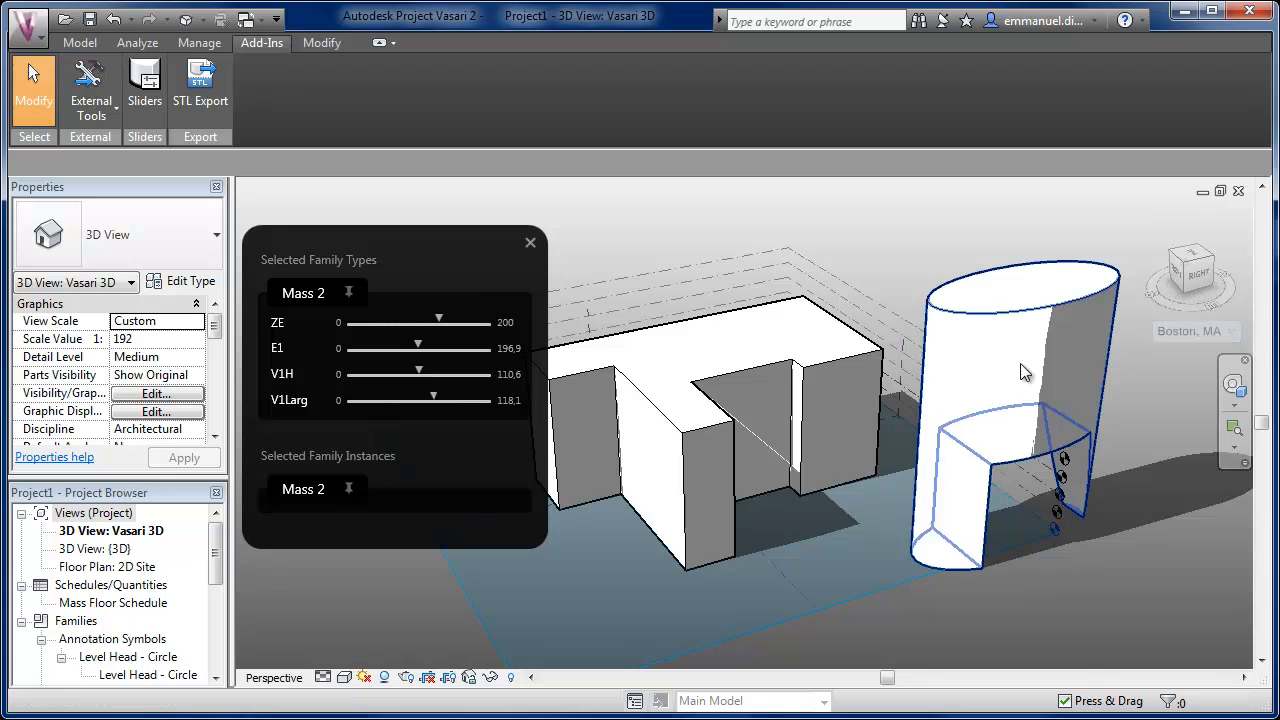
pyautogui.moveTo(418, 373); pyautogui.dragTo(475, 374)
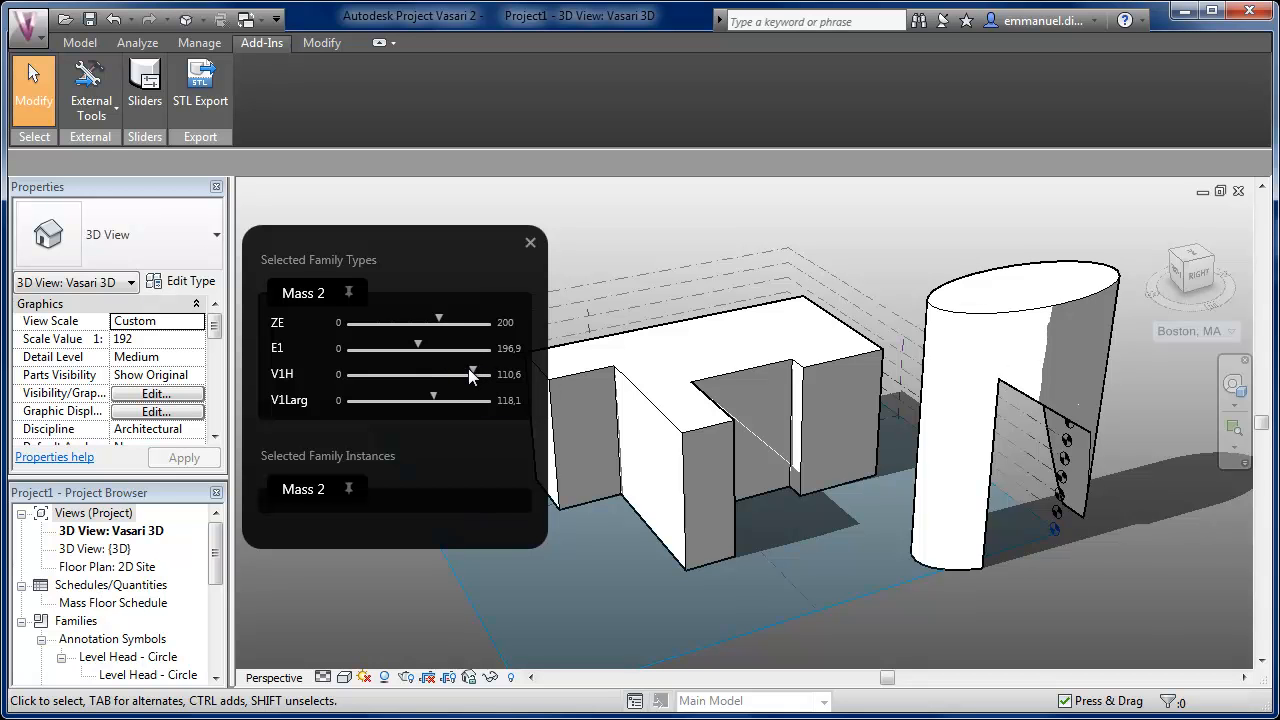
pyautogui.moveTo(439, 318); pyautogui.dragTo(369, 348)
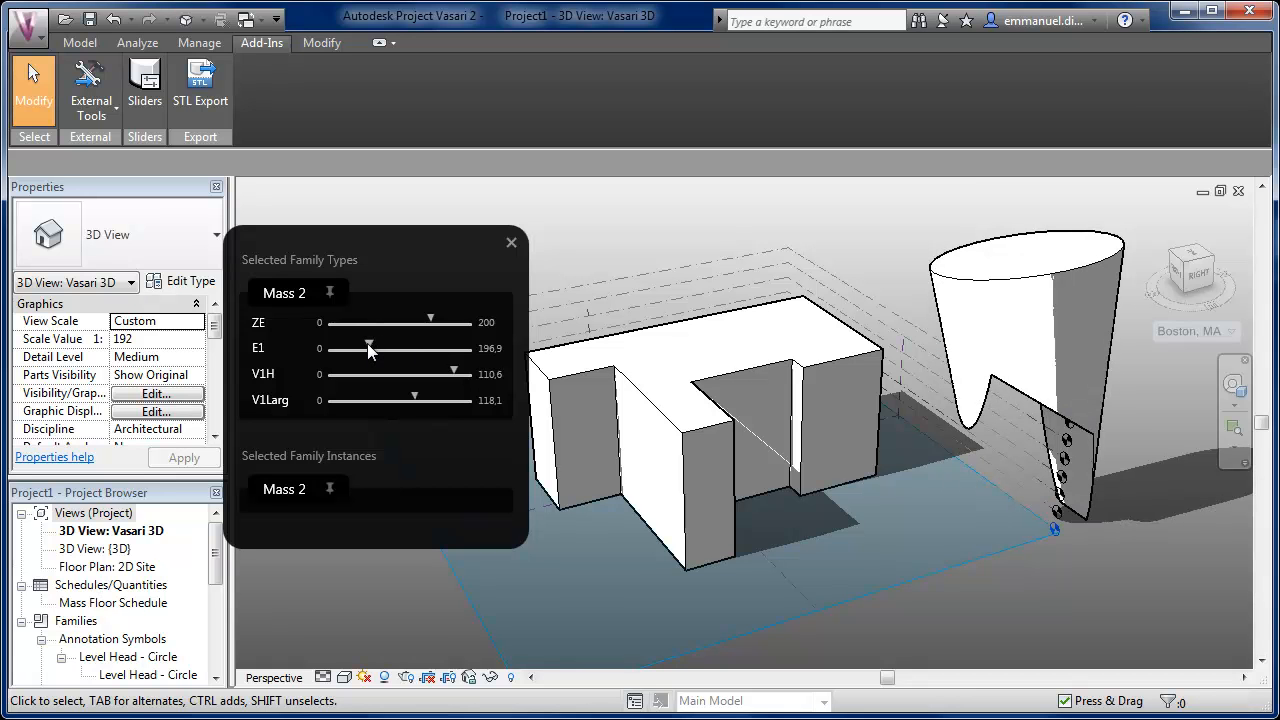